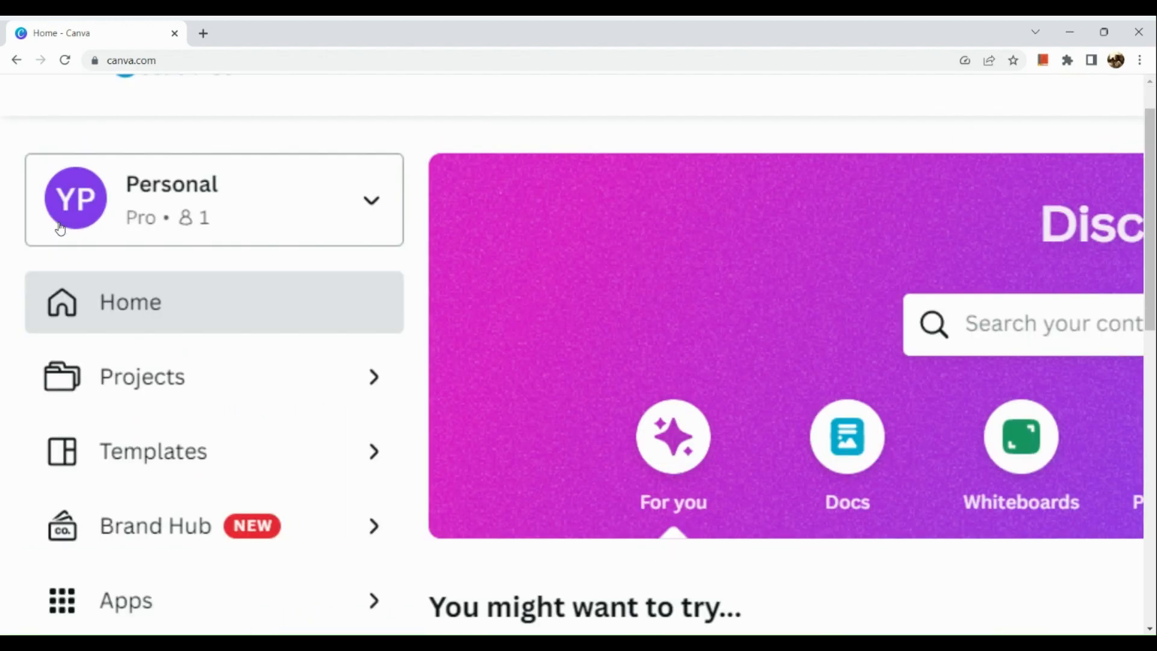
scroll(60, 227, "up", 1)
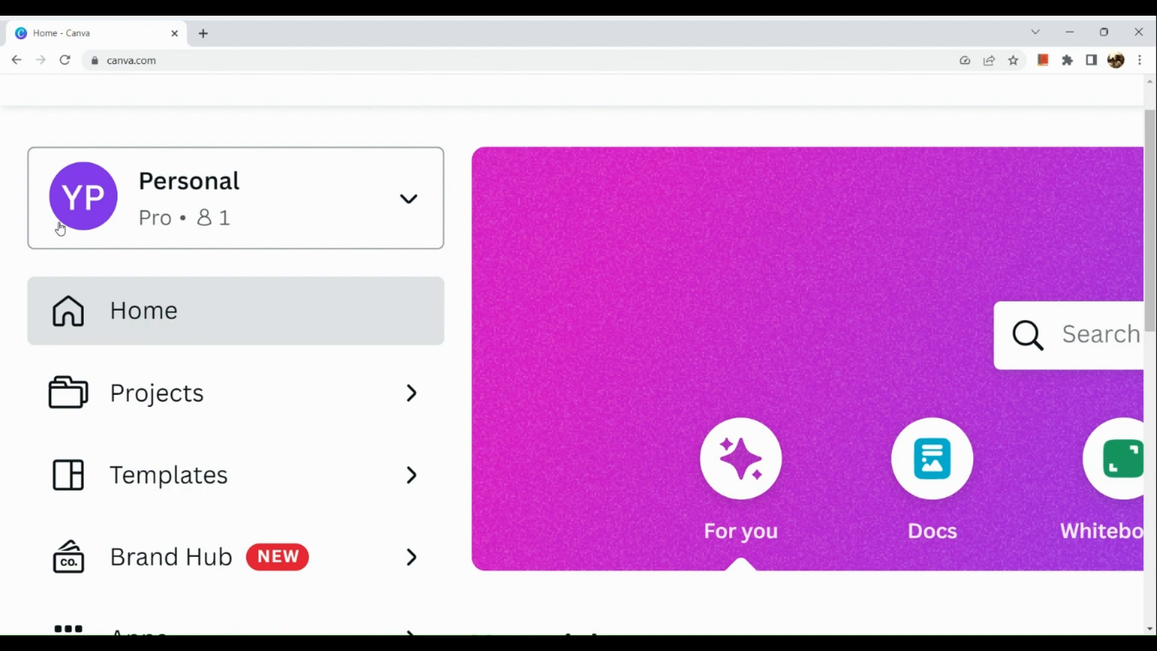
scroll(60, 229, "down", 5)
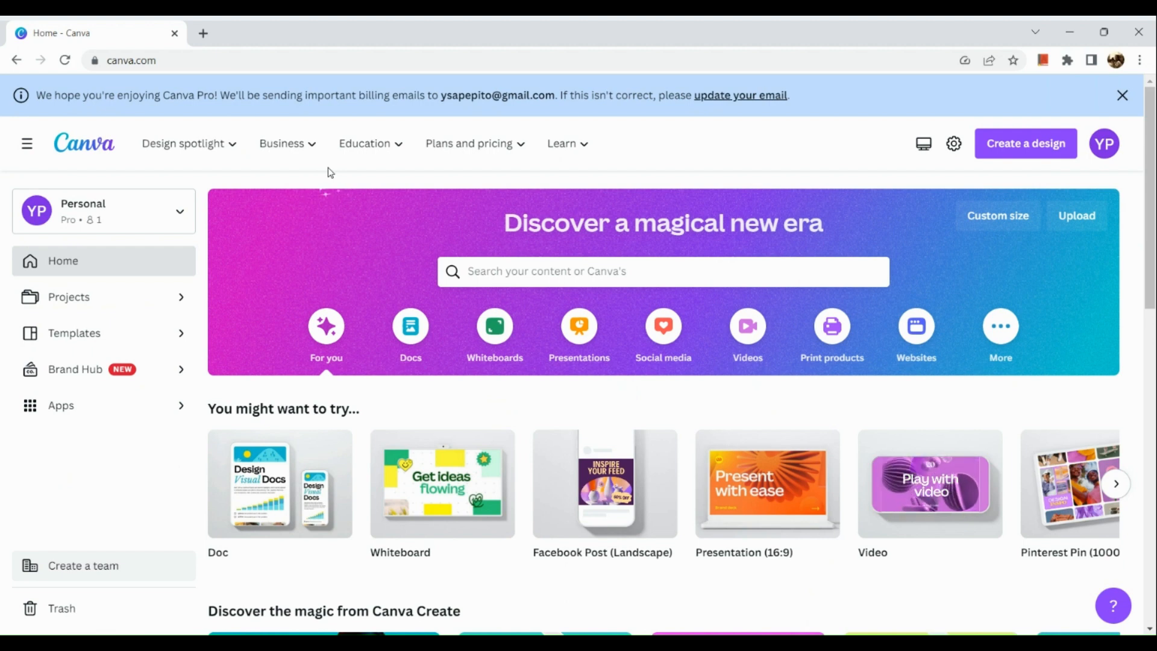
mouse_move(491, 148)
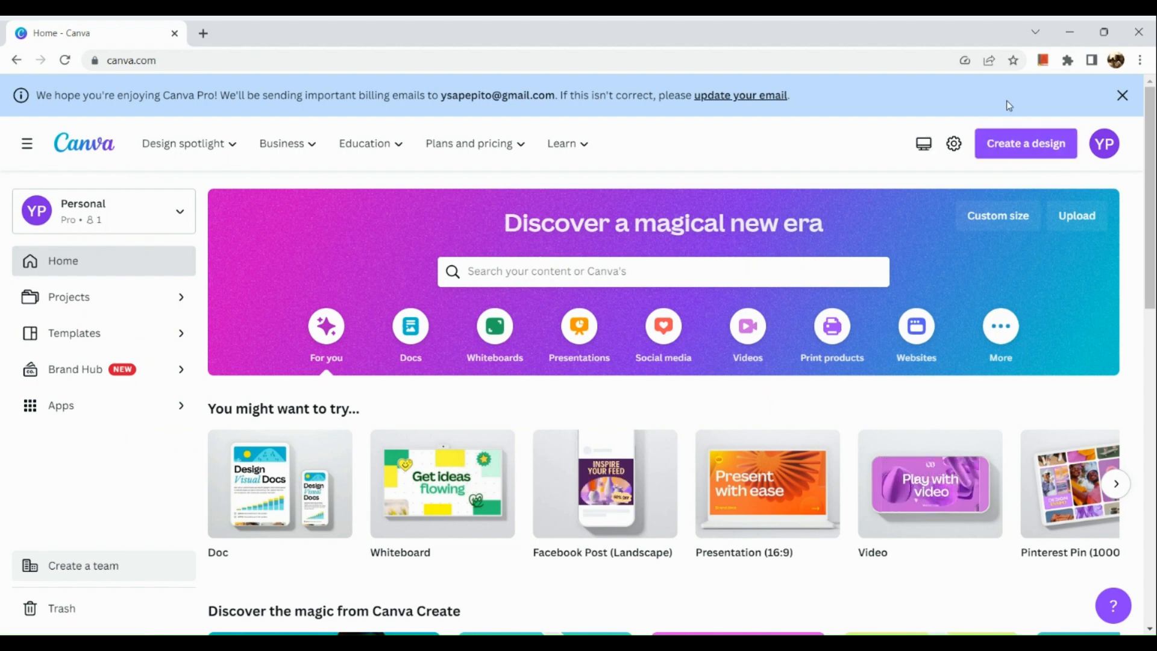
Step: Create a new blank design using the suggested Instagram Post (Square) format
scroll(1018, 154, "up", 4)
scroll(1019, 154, "right", 2)
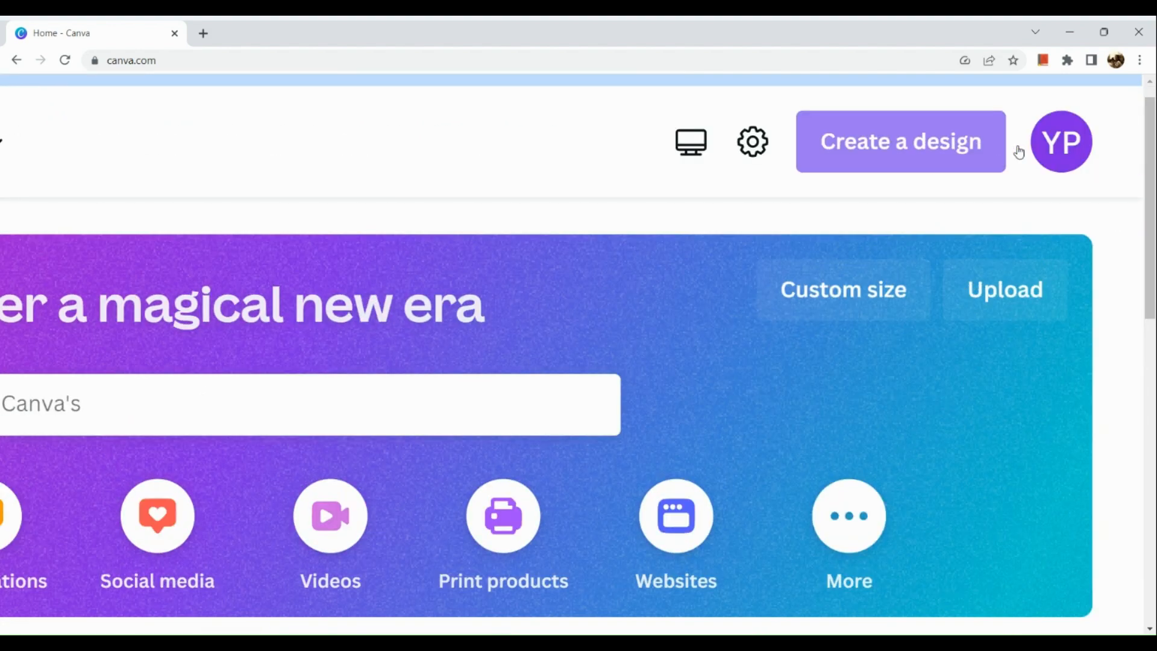
left_click(918, 173)
scroll(918, 174, "left", 5)
scroll(918, 174, "up", 1)
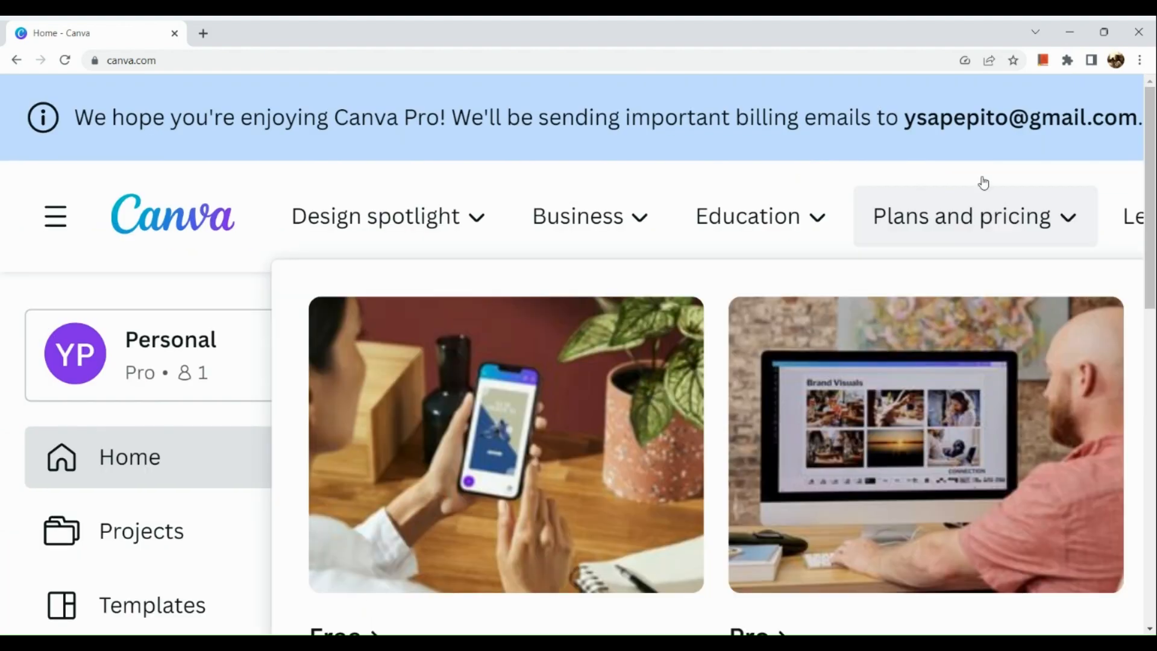
scroll(874, 293, "down", 5)
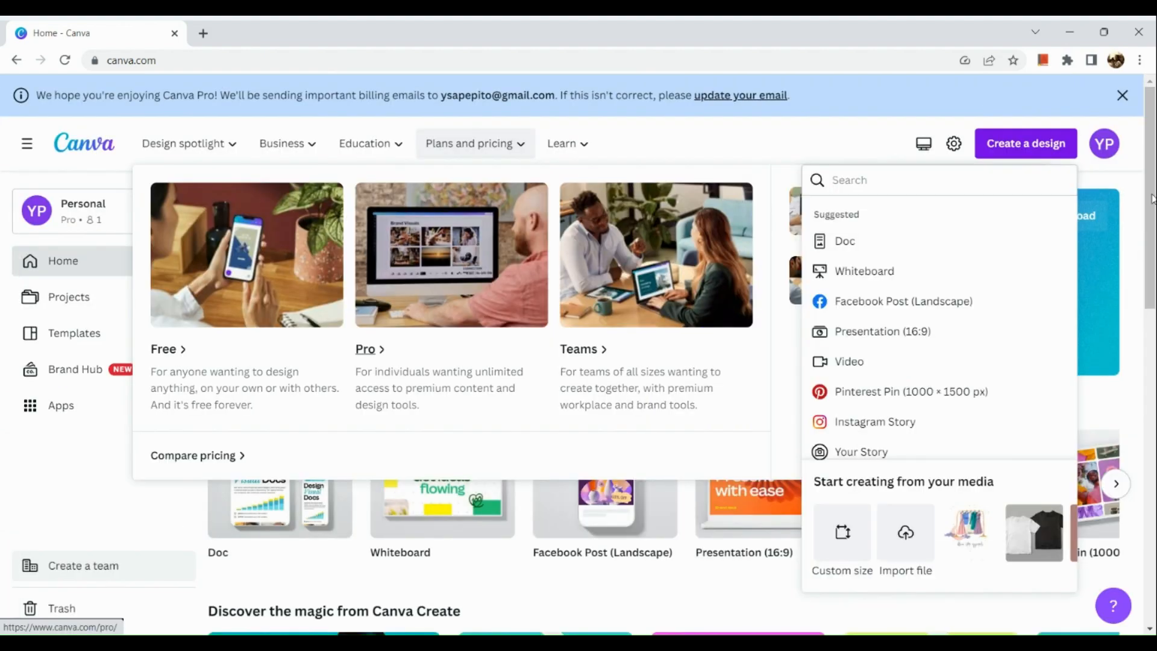
scroll(937, 271, "down", 2)
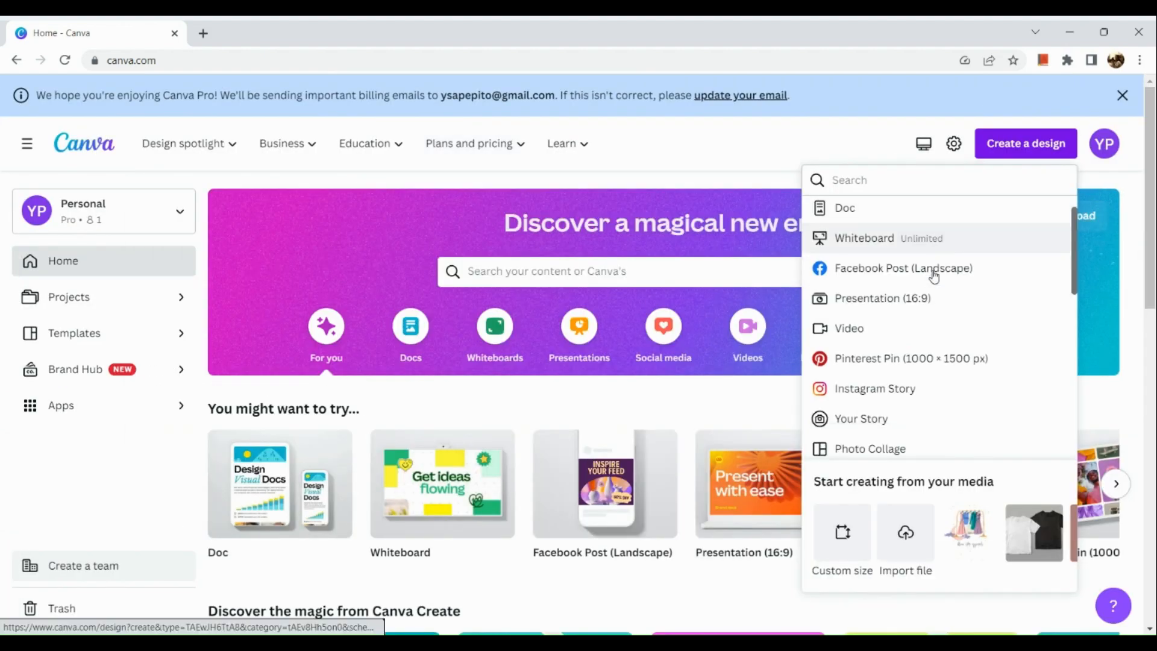
scroll(913, 332, "down", 3)
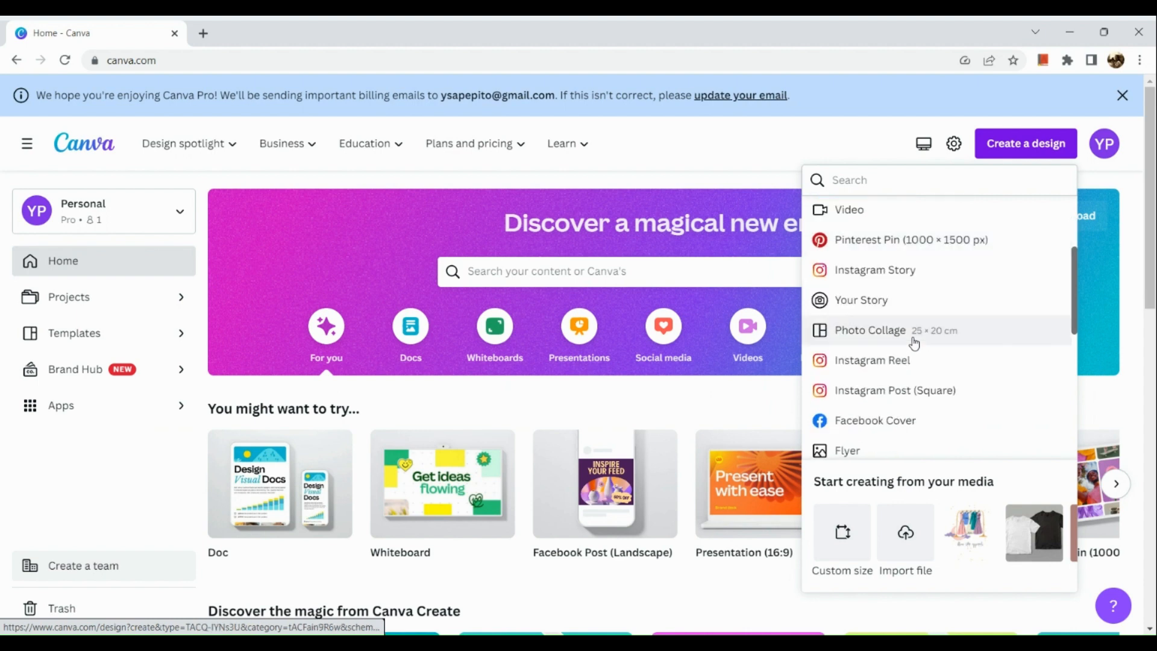
scroll(914, 343, "down", 1)
scroll(911, 368, "down", 1)
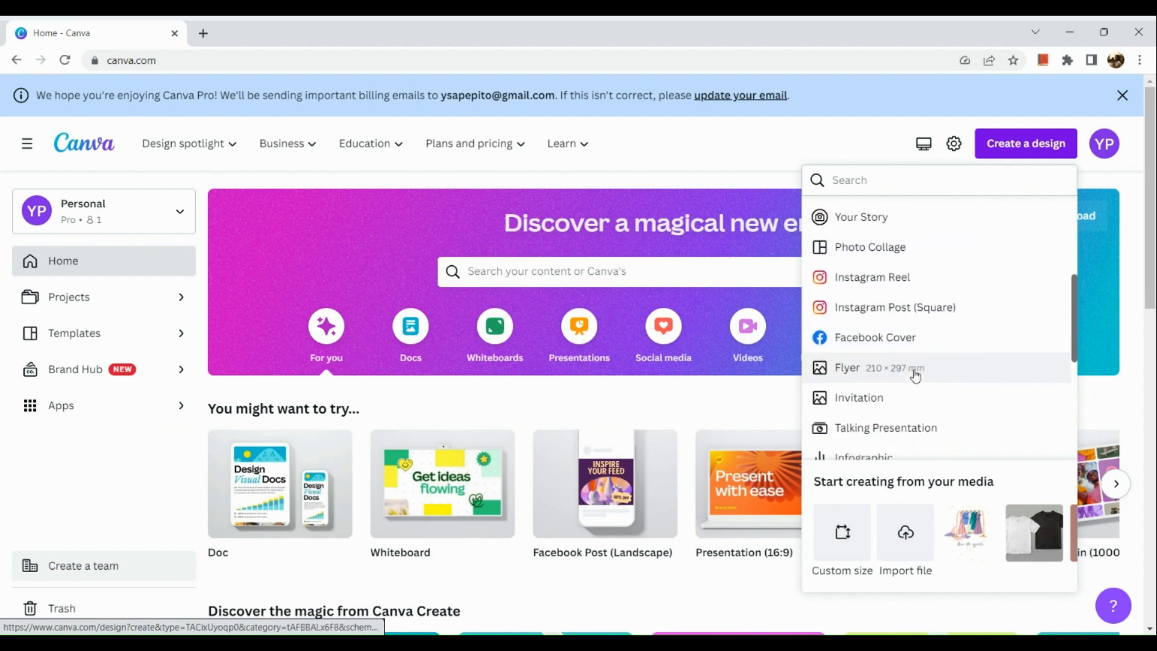
scroll(910, 391, "down", 2)
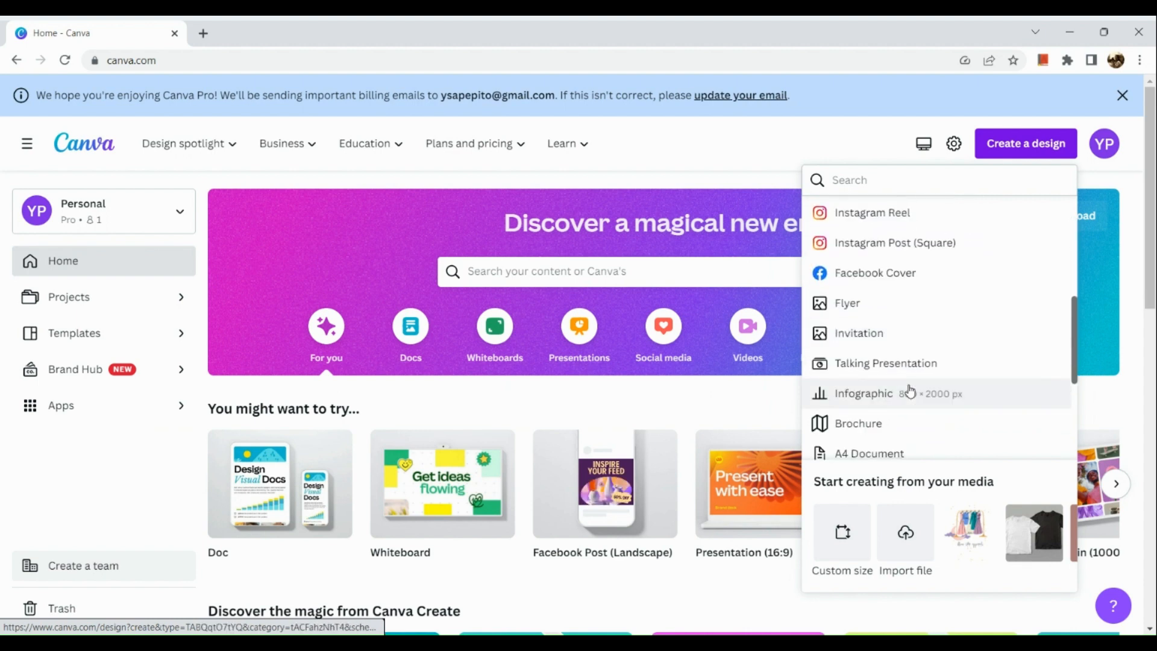
scroll(909, 391, "down", 6)
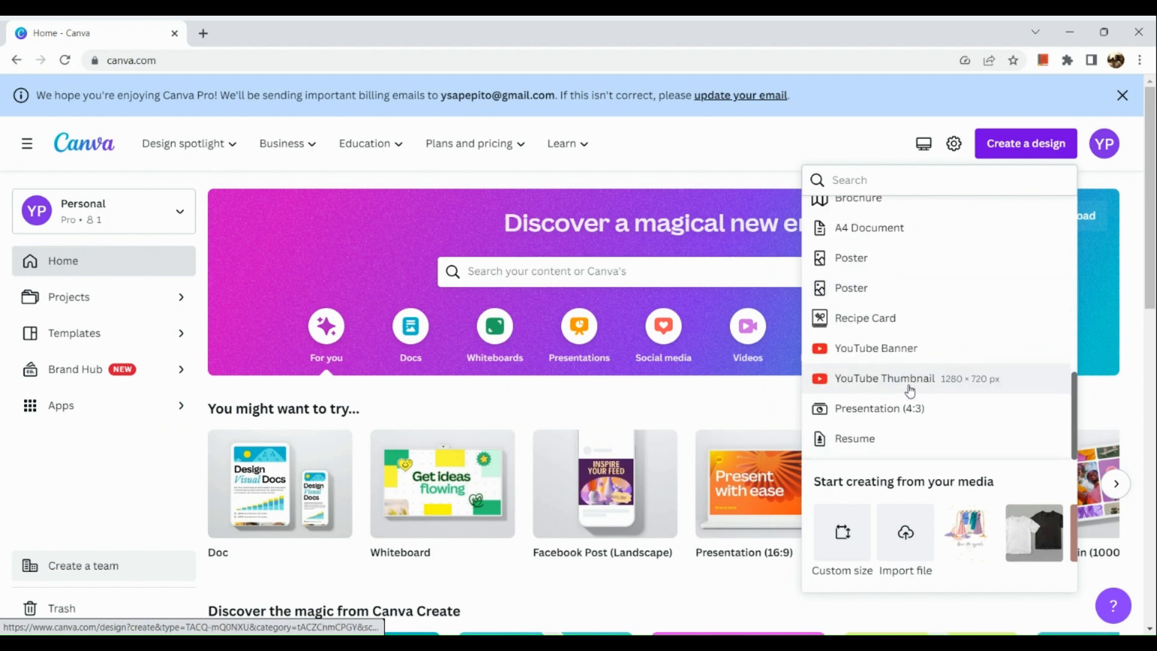
scroll(909, 391, "up", 7)
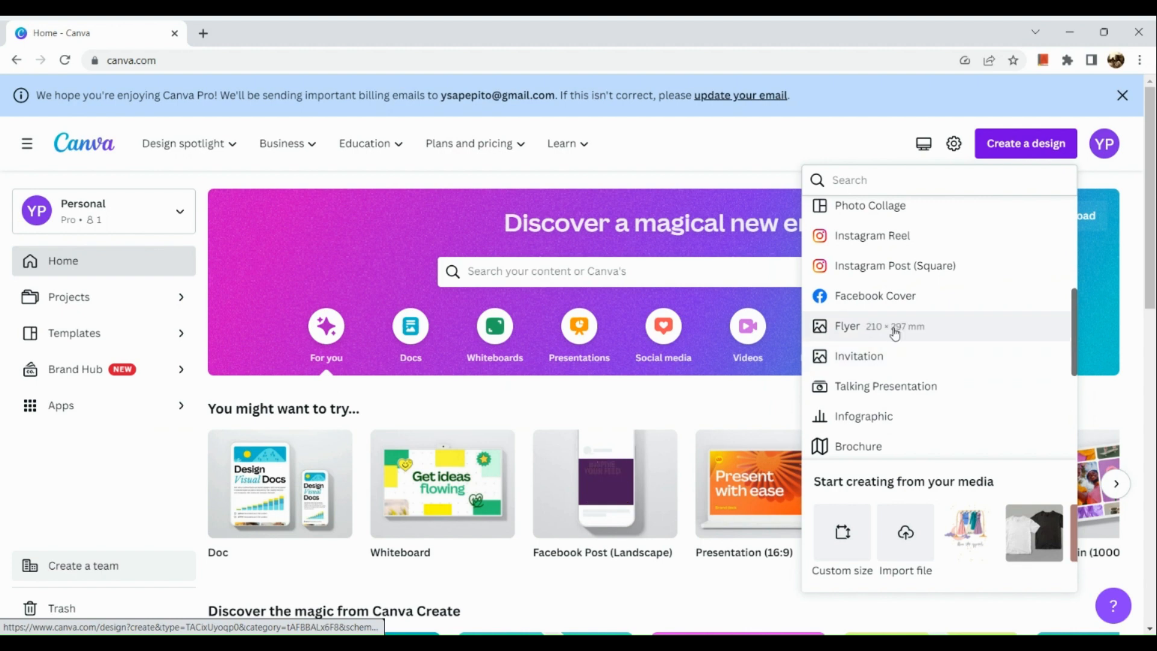
scroll(904, 236, "up", 2)
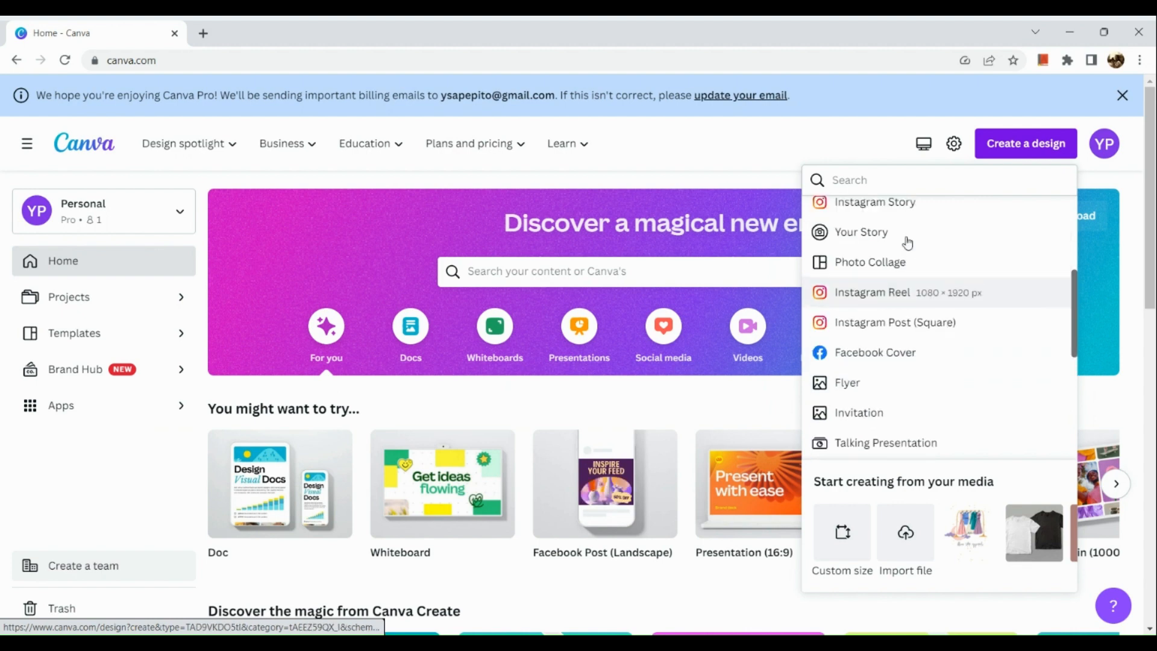
left_click(901, 330)
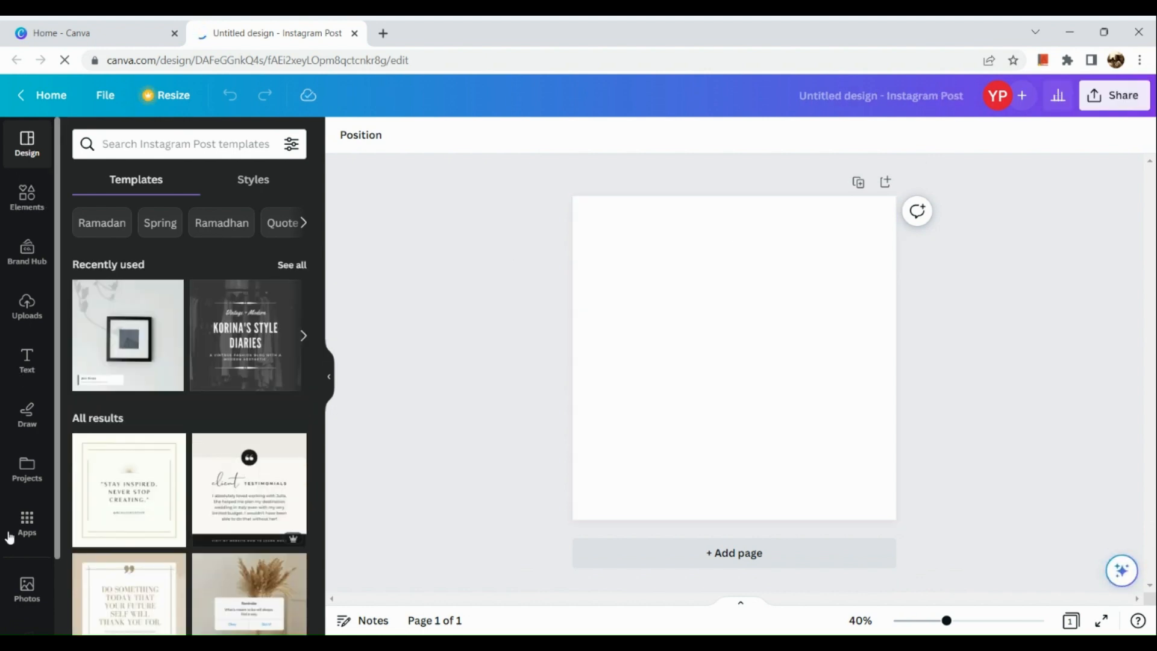
scroll(3, 513, "up", 4)
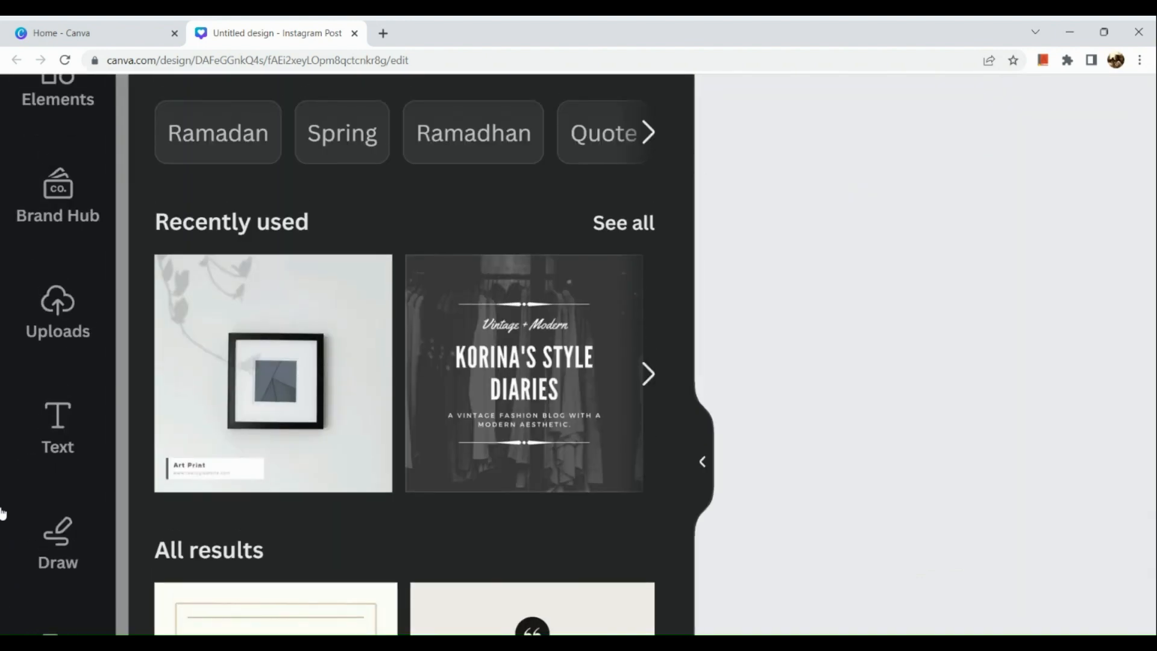
left_click(53, 359)
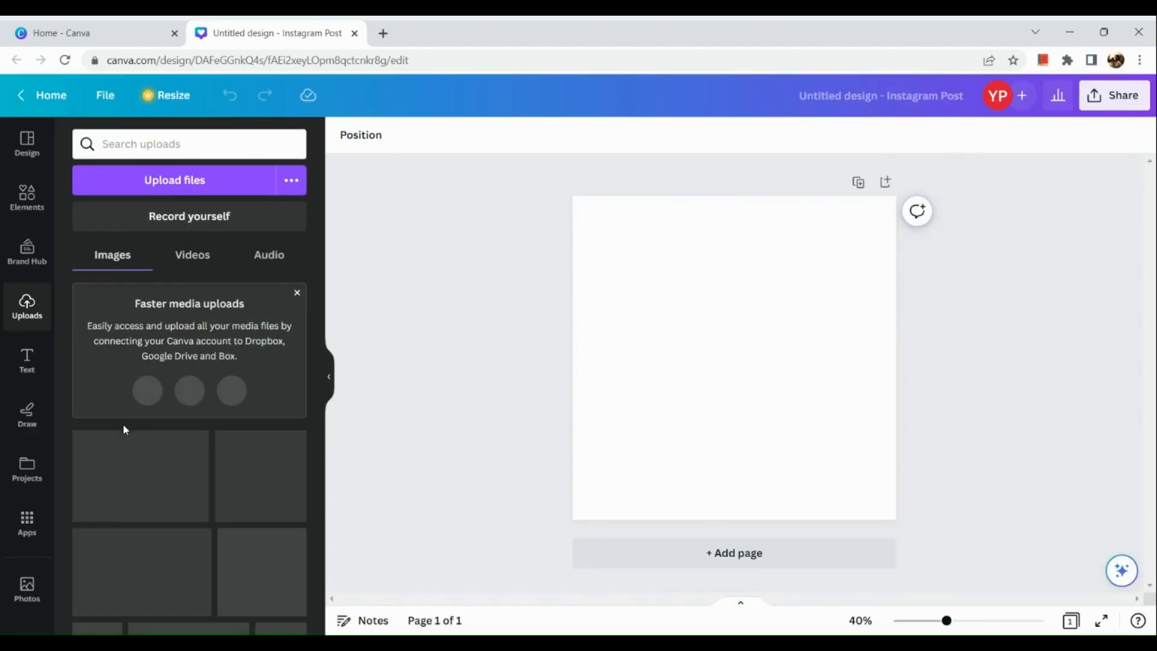
scroll(158, 506, "down", 2)
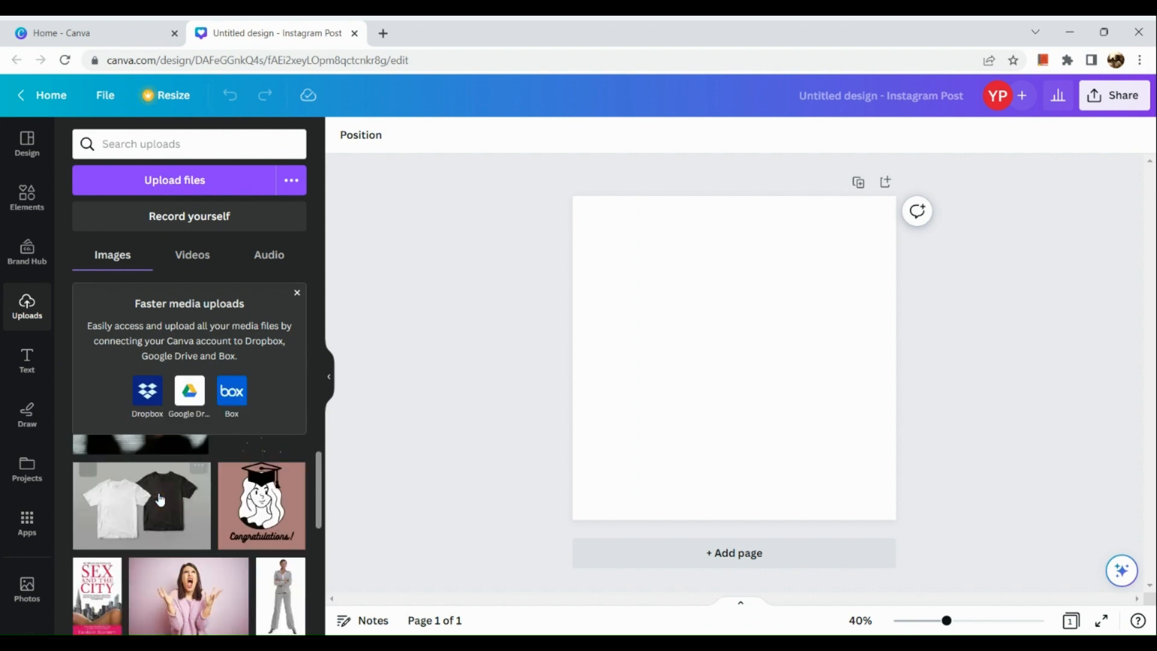
scroll(159, 506, "up", 2)
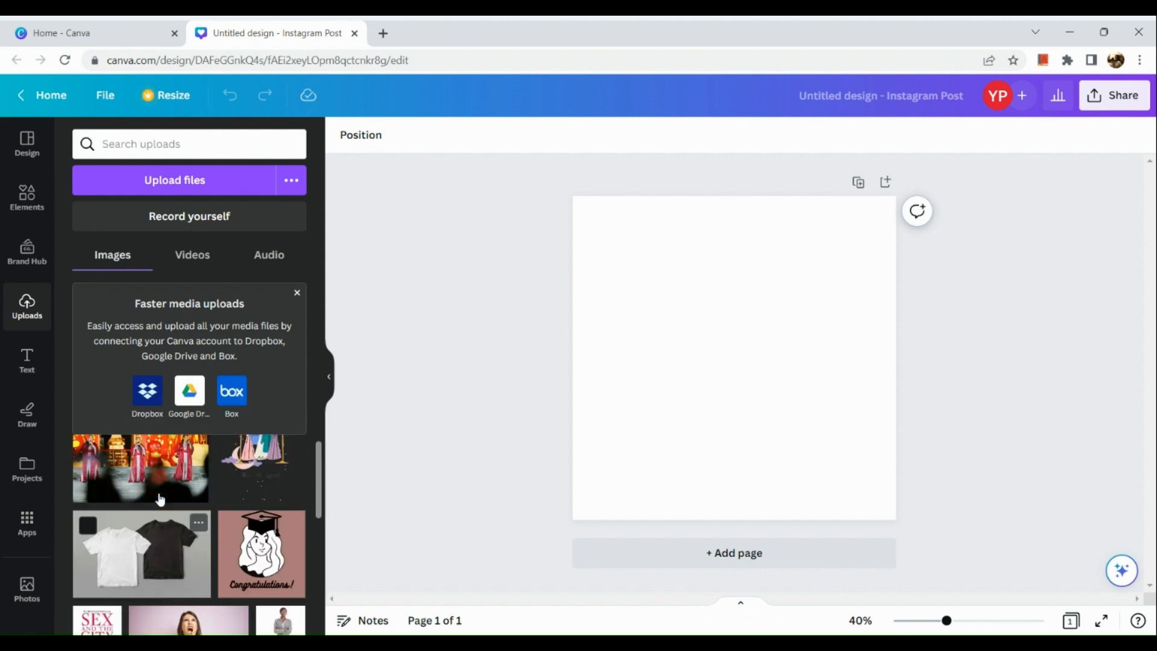
left_click(205, 181)
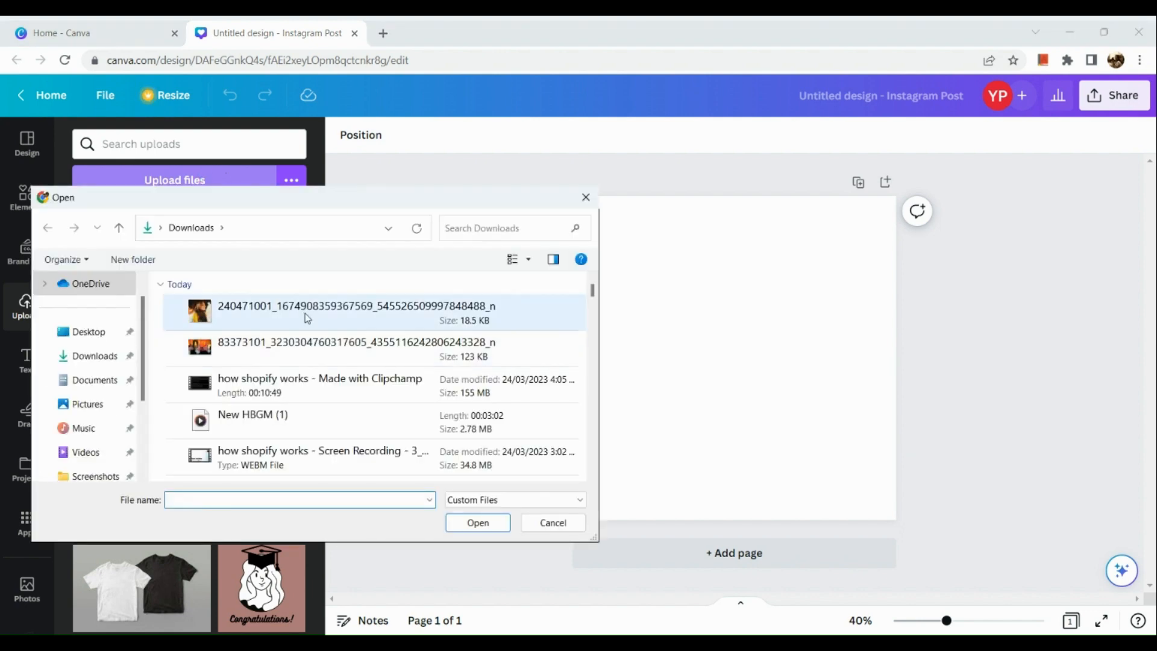
left_click(307, 318)
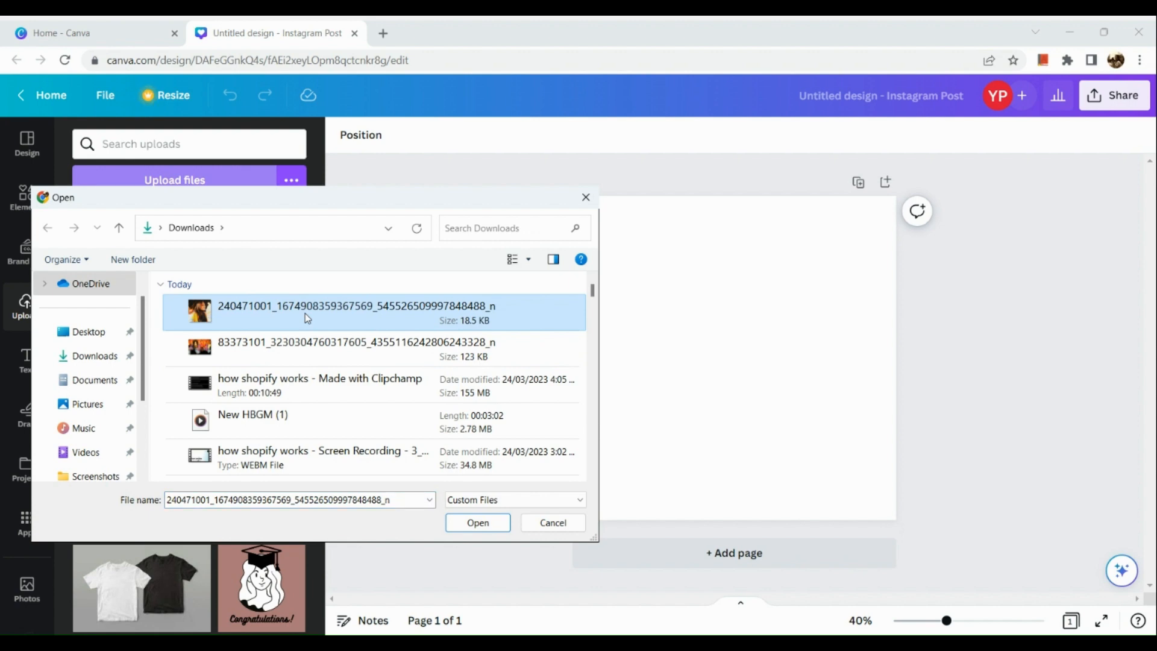
double_click(307, 318)
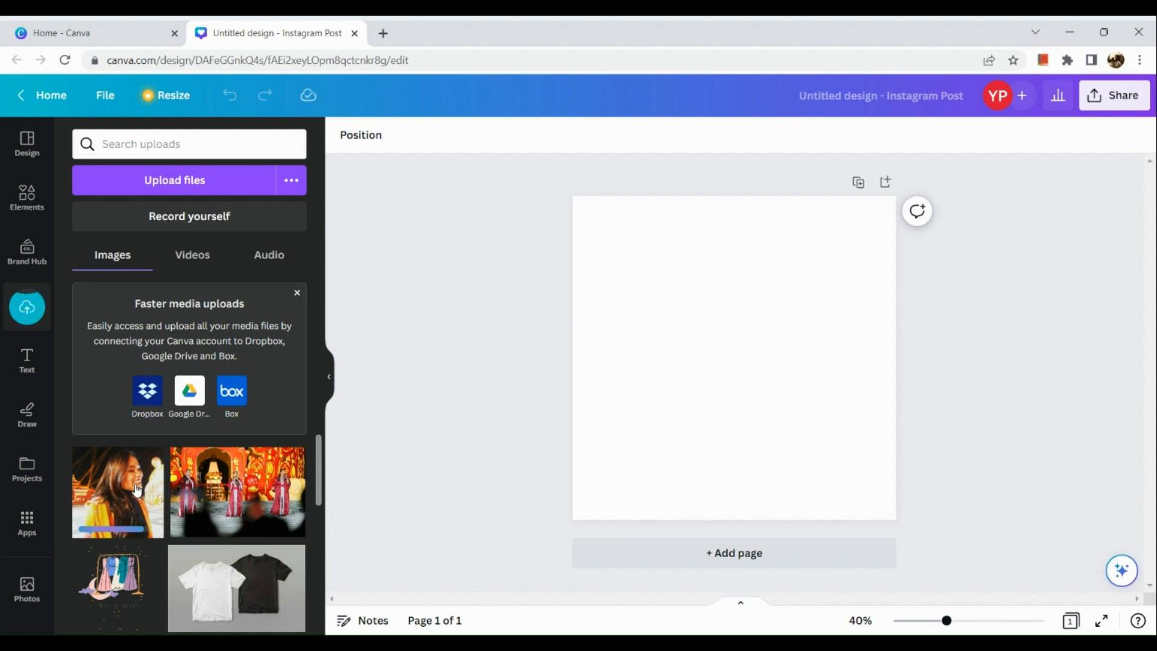
left_click(137, 489)
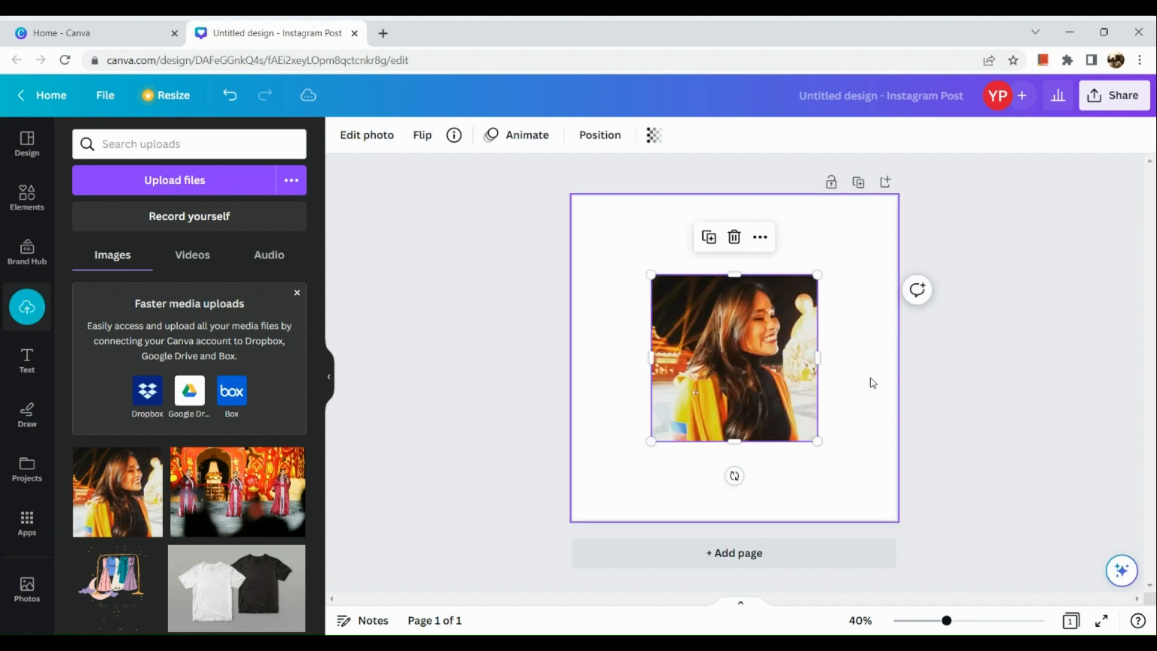
left_click_drag(757, 377, 677, 350)
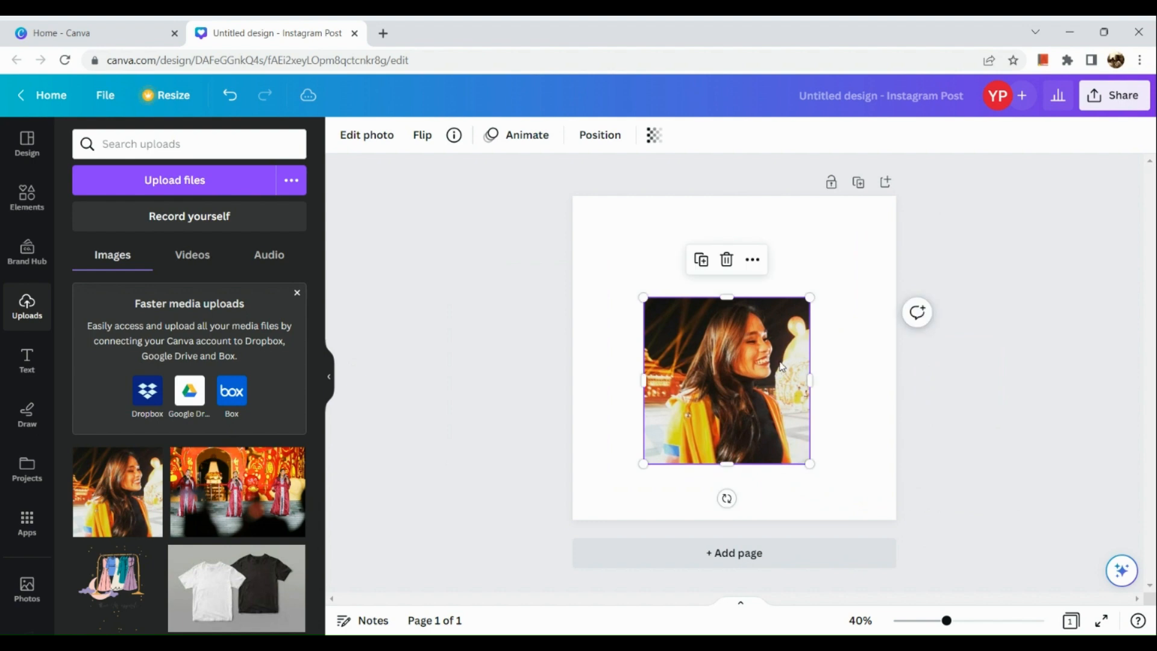
left_click(727, 260)
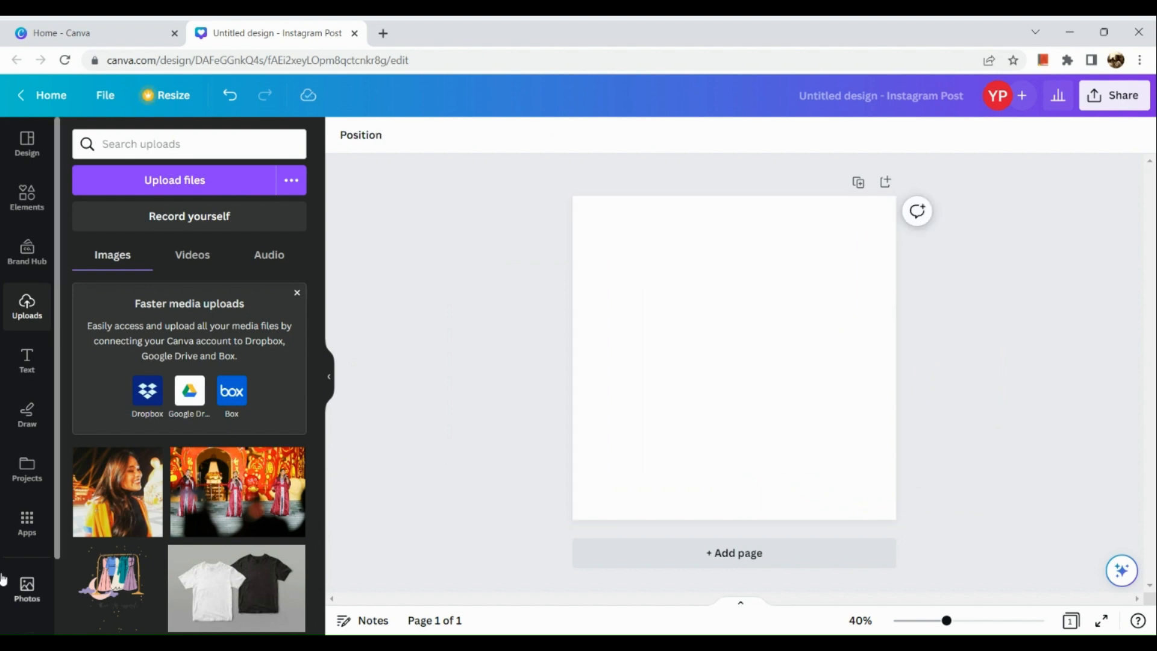
Step: Place the uploaded photo of the woman in the yellow jacket on the page and enlarge it to fill the whole page
left_click(122, 500)
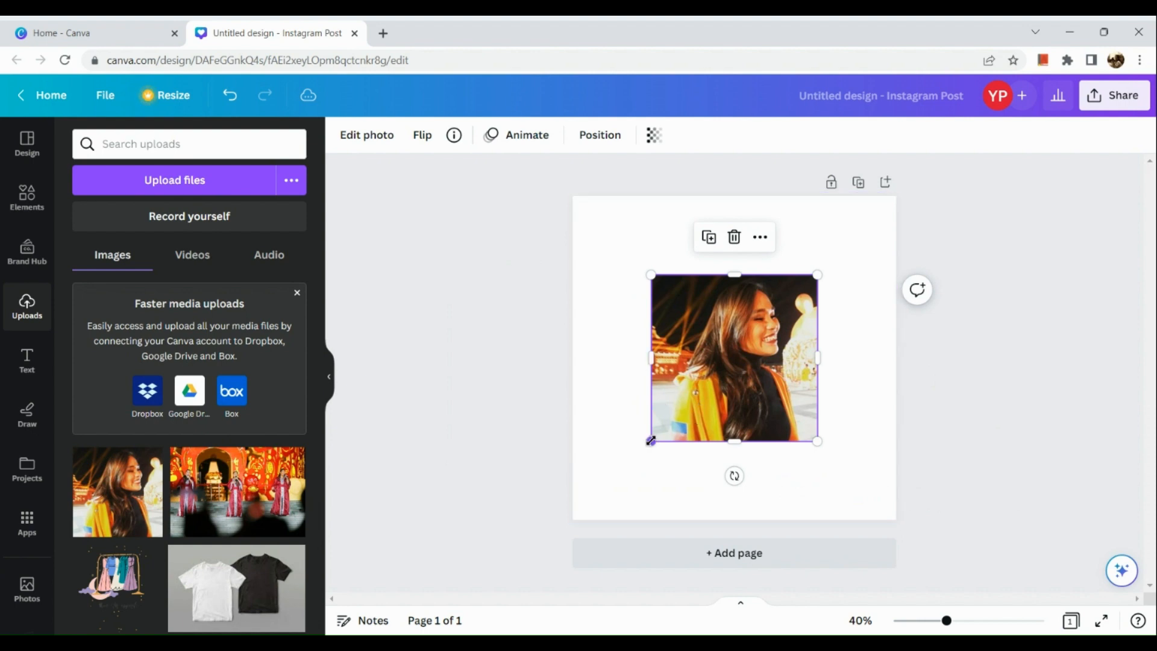
right_click(699, 390)
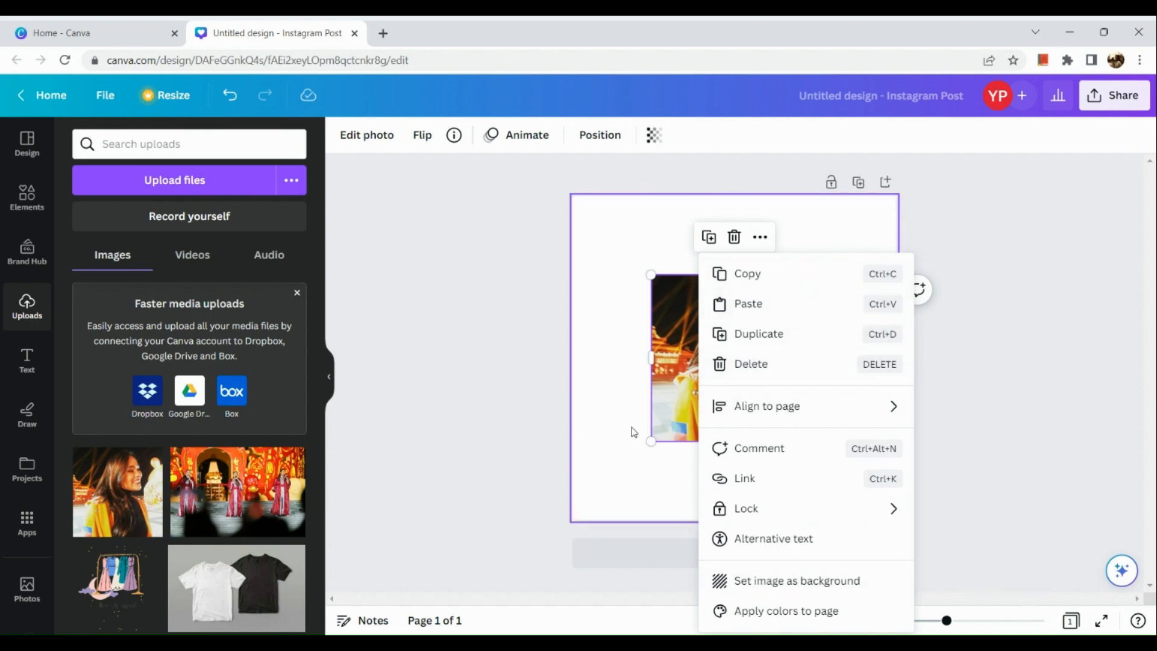
left_click(656, 445)
left_click(656, 438)
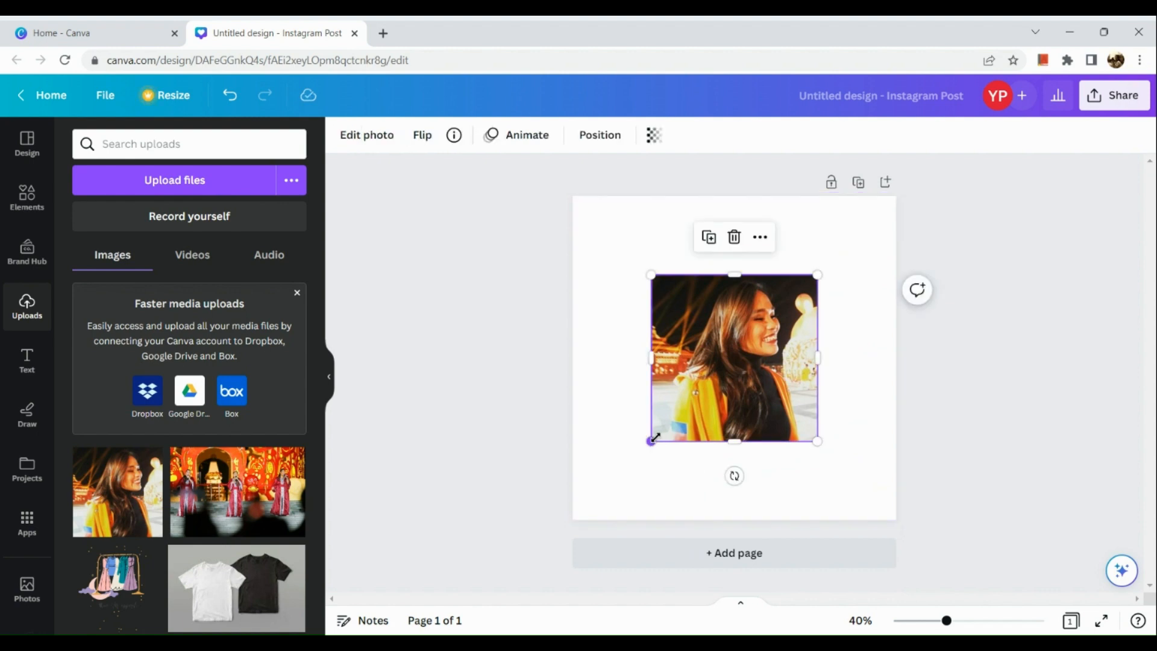
left_click_drag(652, 439, 572, 520)
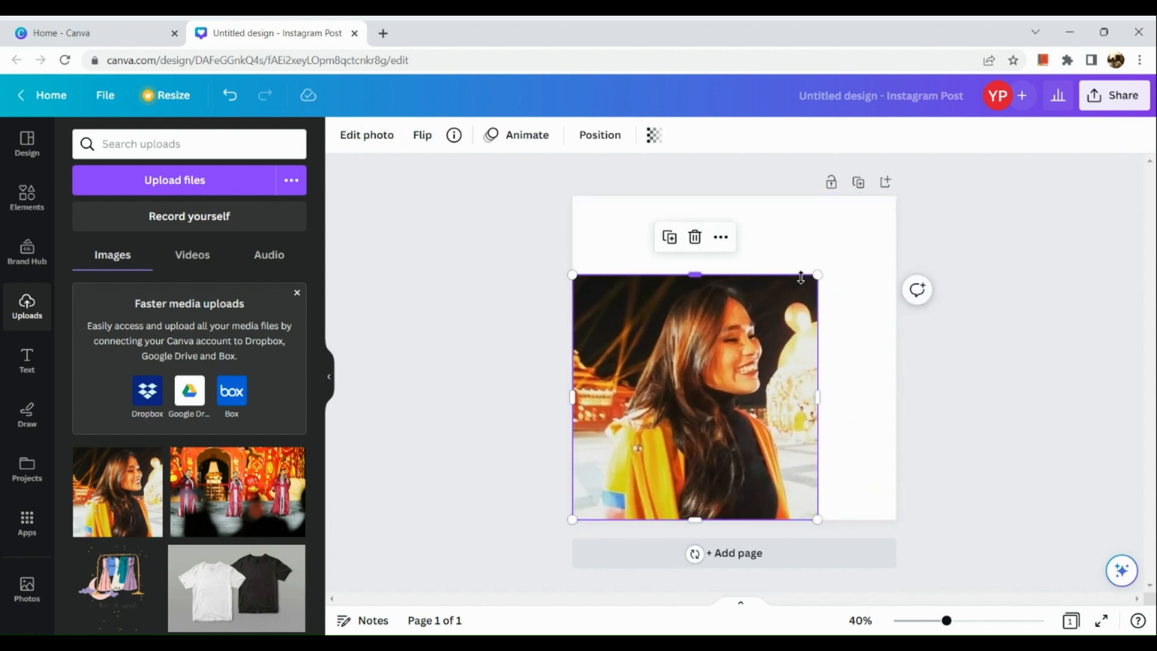
left_click_drag(817, 275, 897, 197)
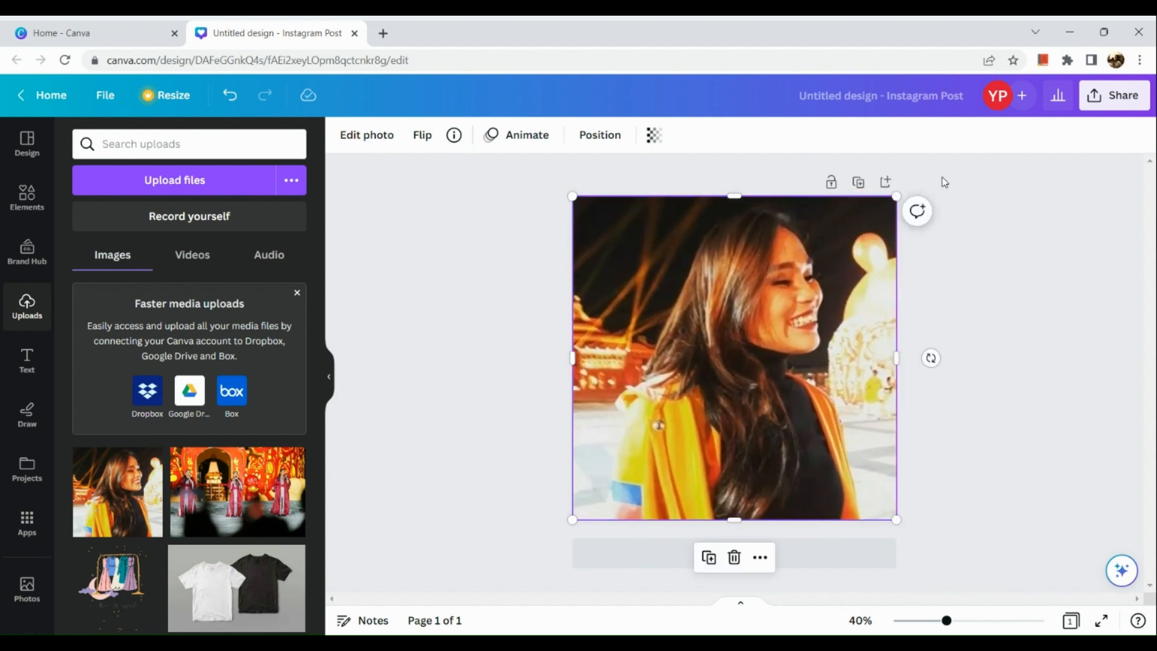
Step: Remove the background of the photo on the page with the BG Remover photo effect
scroll(774, 331, "down", 1)
scroll(773, 331, "down", 2)
scroll(772, 331, "up", 3)
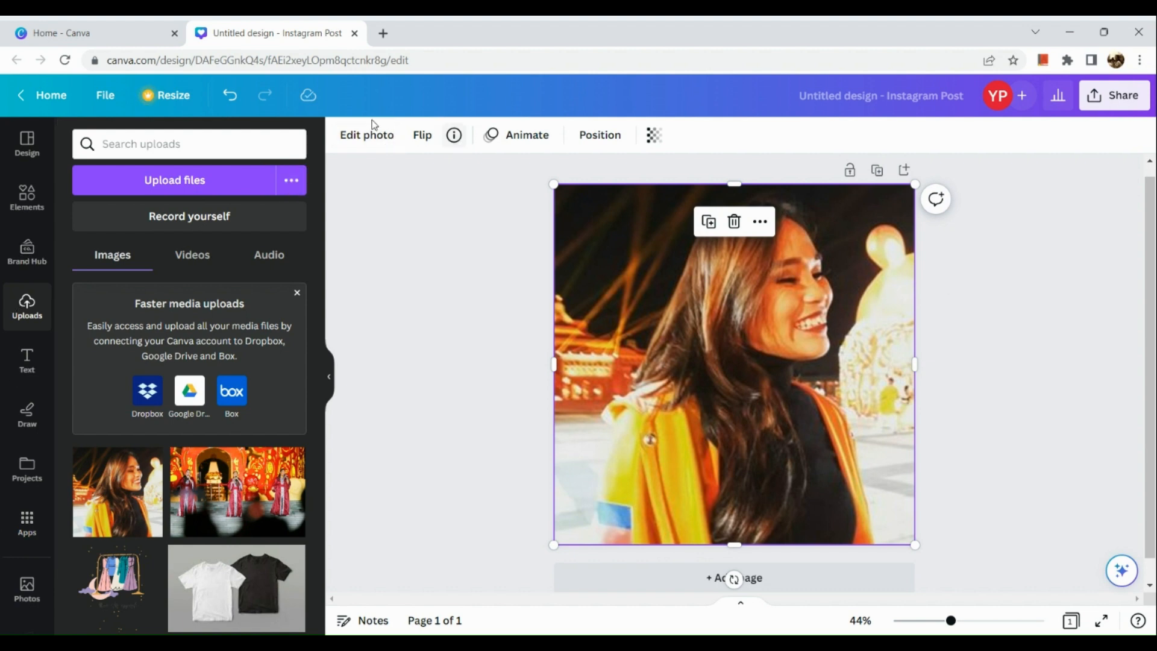
scroll(363, 140, "up", 5)
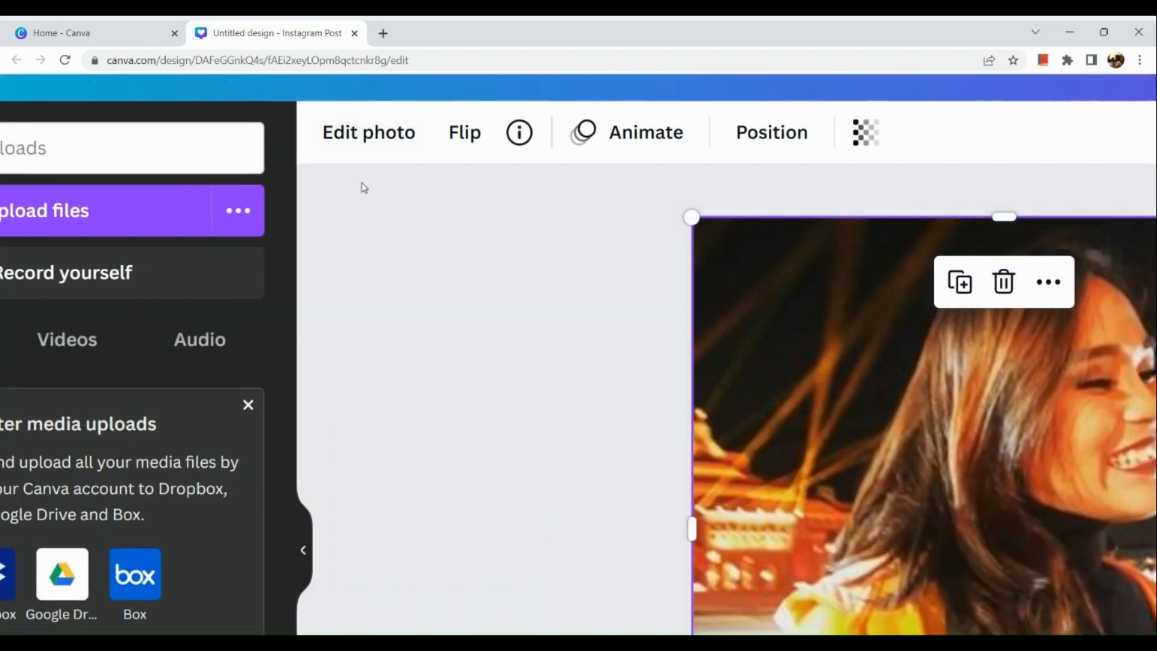
left_click(367, 134)
left_click(367, 133)
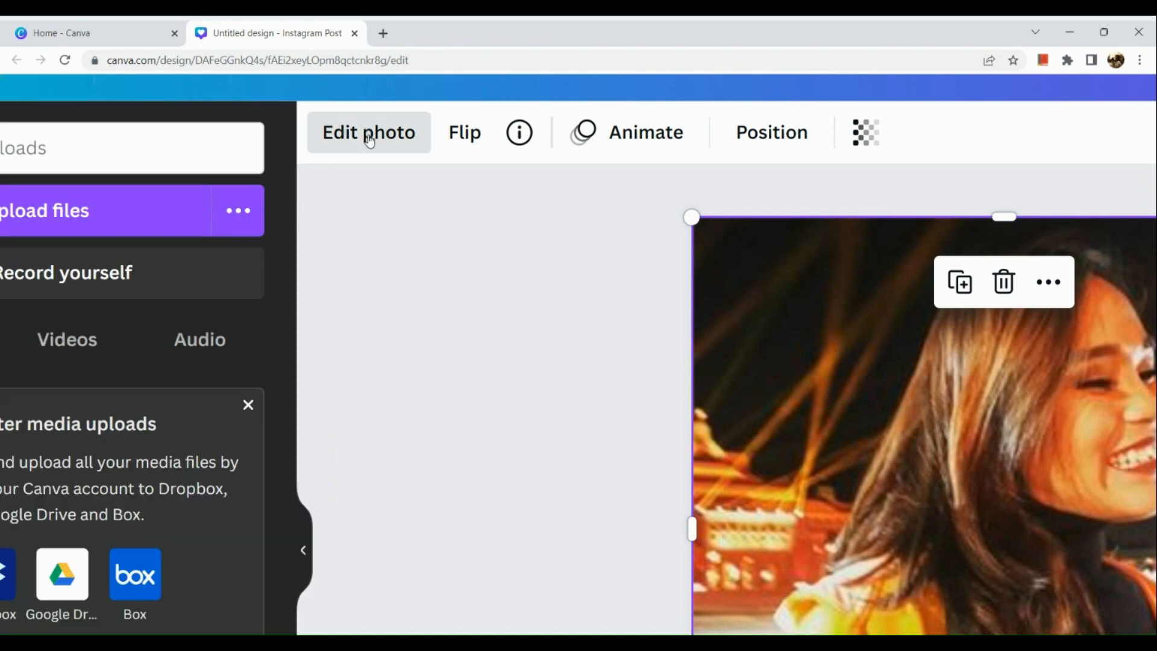
scroll(368, 135, "down", 5)
left_click(367, 136)
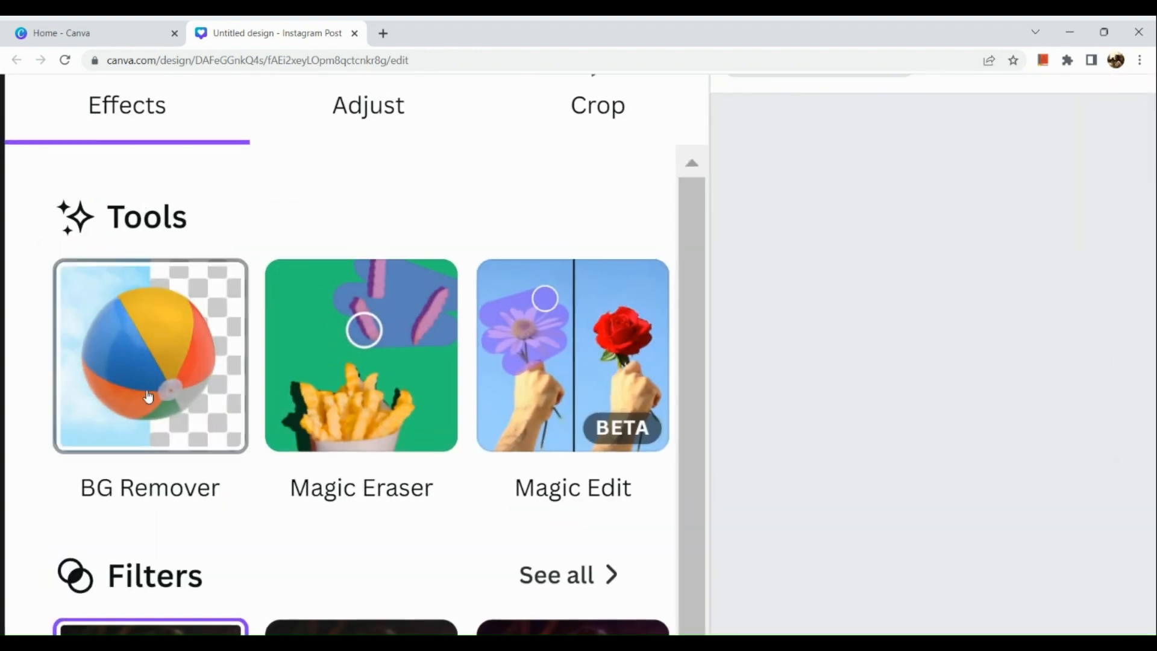
left_click(185, 293)
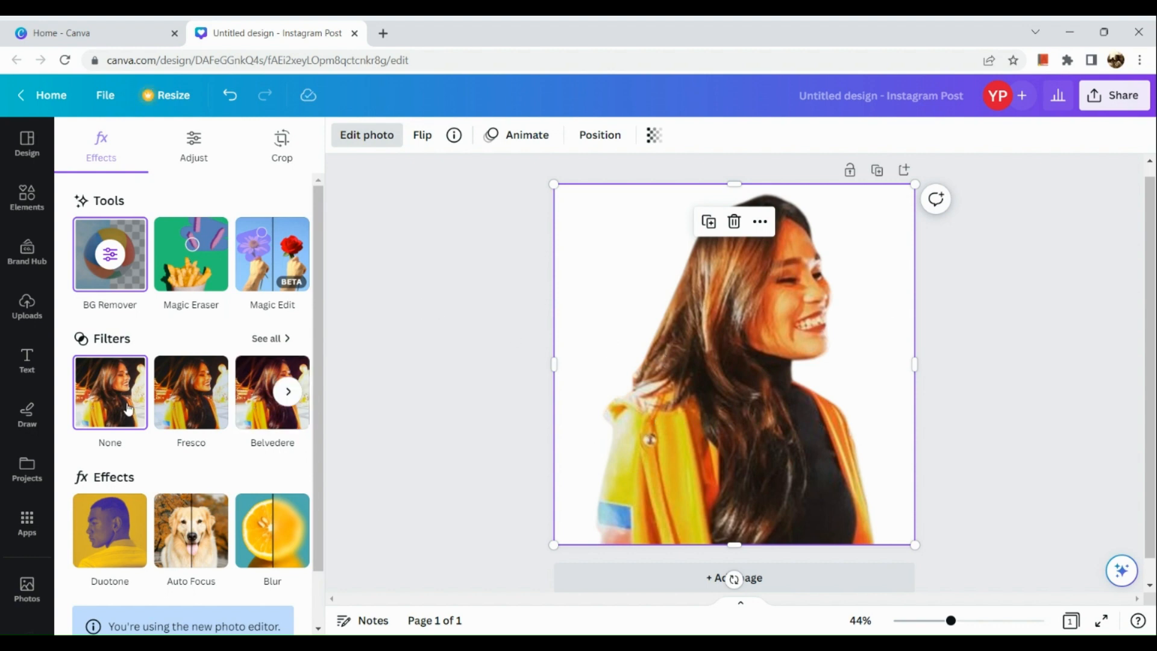
Step: Open the Background Remover's brush settings for the photo and set the Erase brush size to 4
left_click(117, 261)
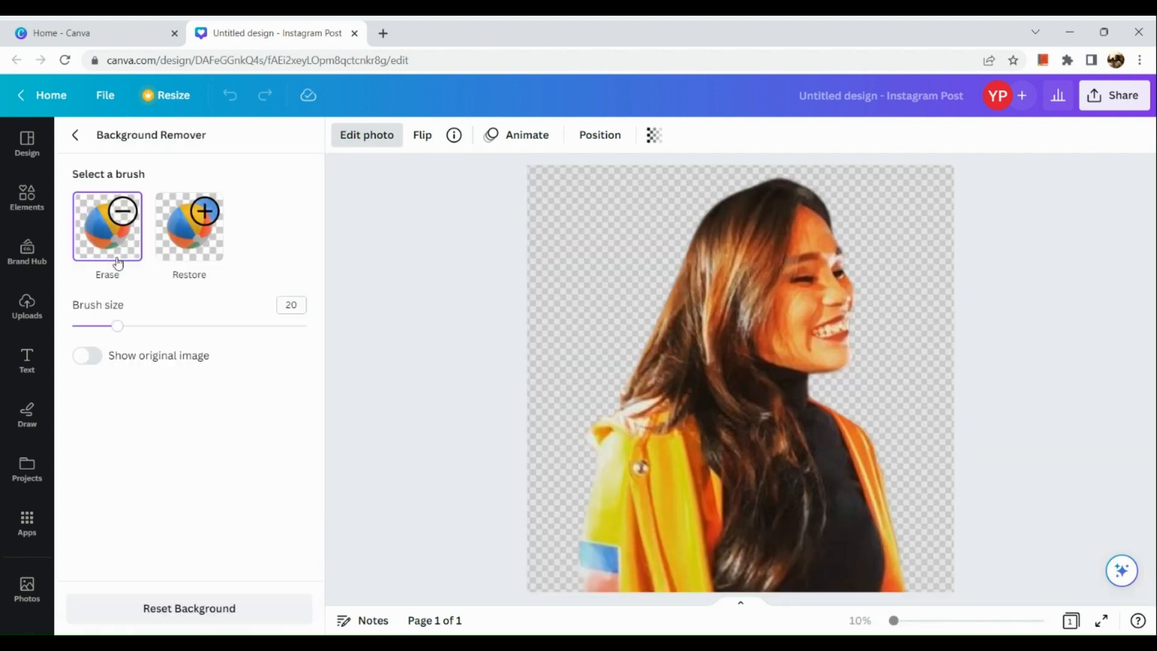
left_click_drag(118, 325, 83, 326)
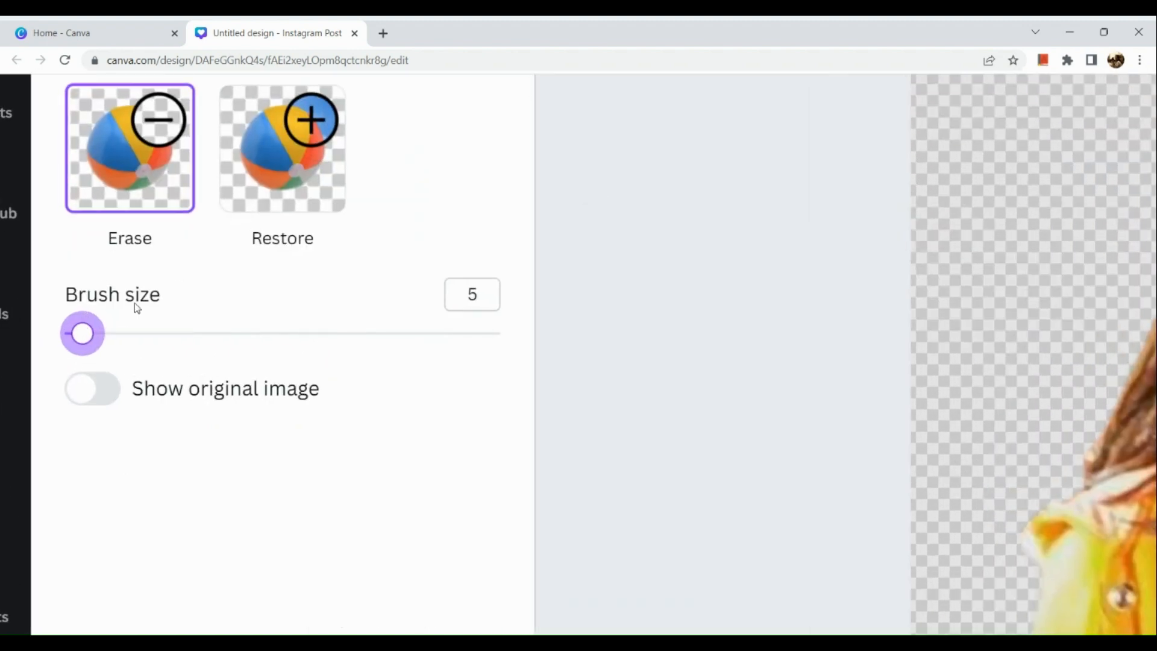
mouse_move(80, 333)
left_mouse_down()
mouse_move(145, 333)
mouse_move(79, 335)
left_mouse_up()
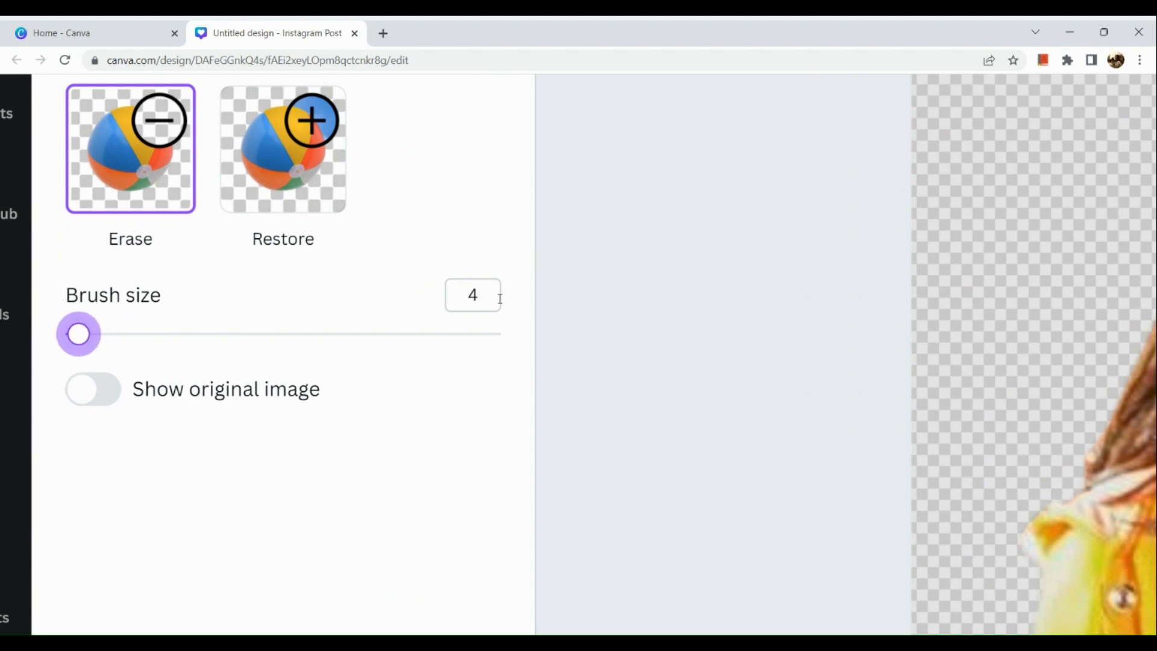
scroll(1005, 337, "down", 3)
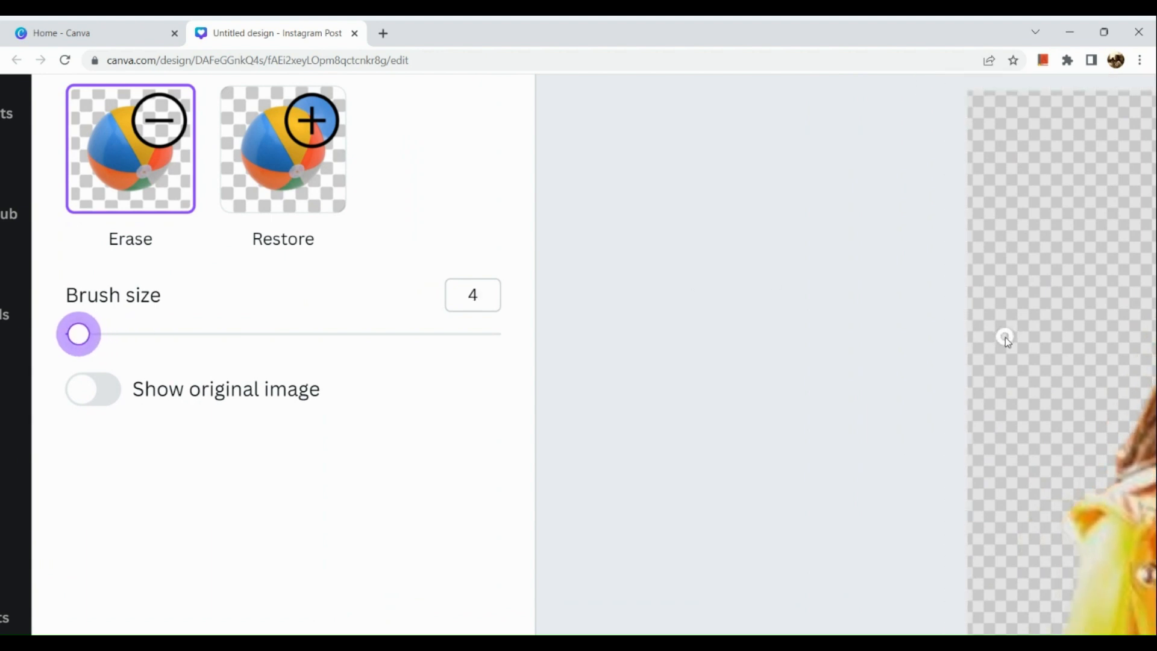
left_click(785, 450)
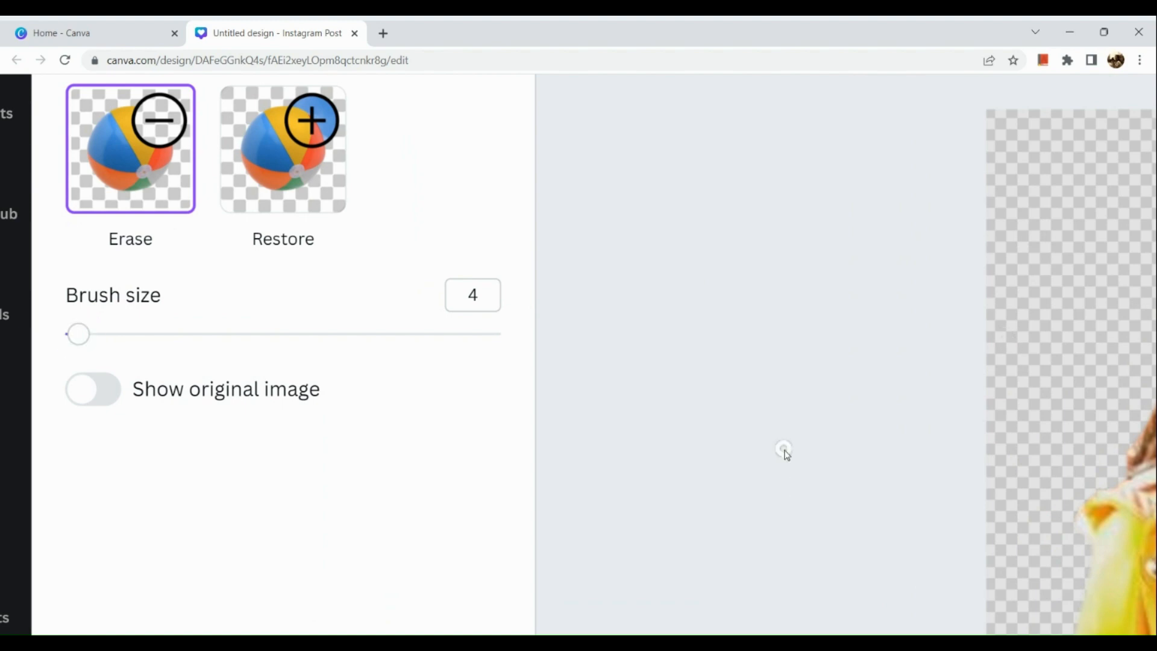
scroll(785, 450, "down", 1)
scroll(784, 450, "up", 1)
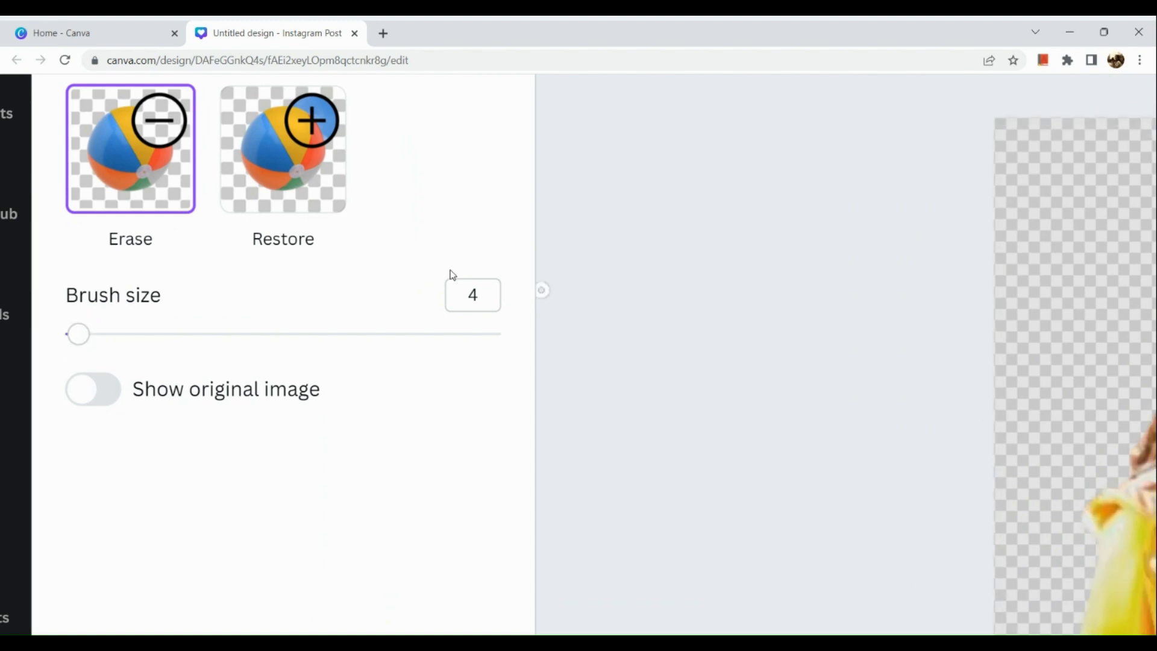
scroll(443, 266, "down", 3)
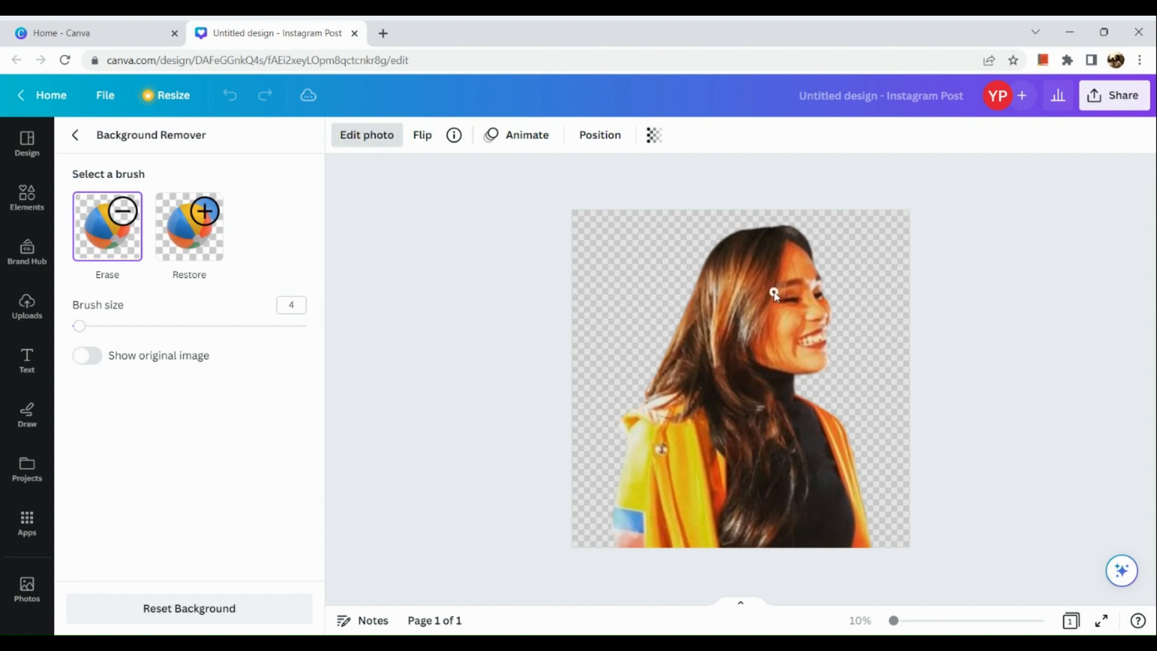
scroll(774, 293, "up", 2)
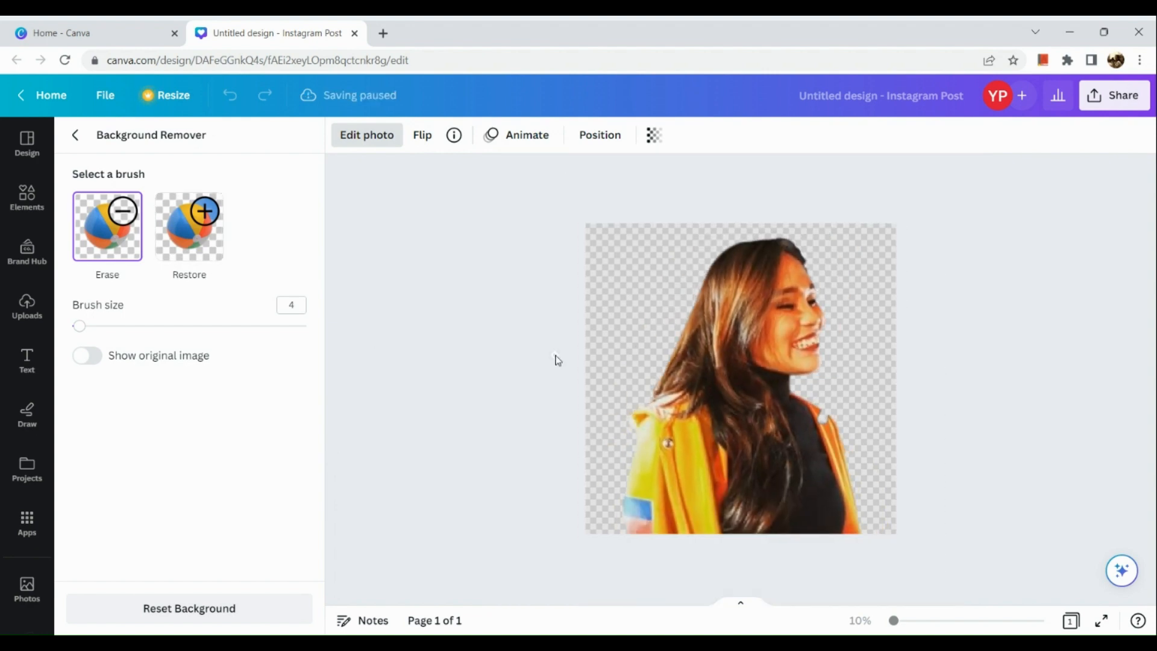
Step: Reset the photo's background and remove it again with BG Remover
left_click(188, 617)
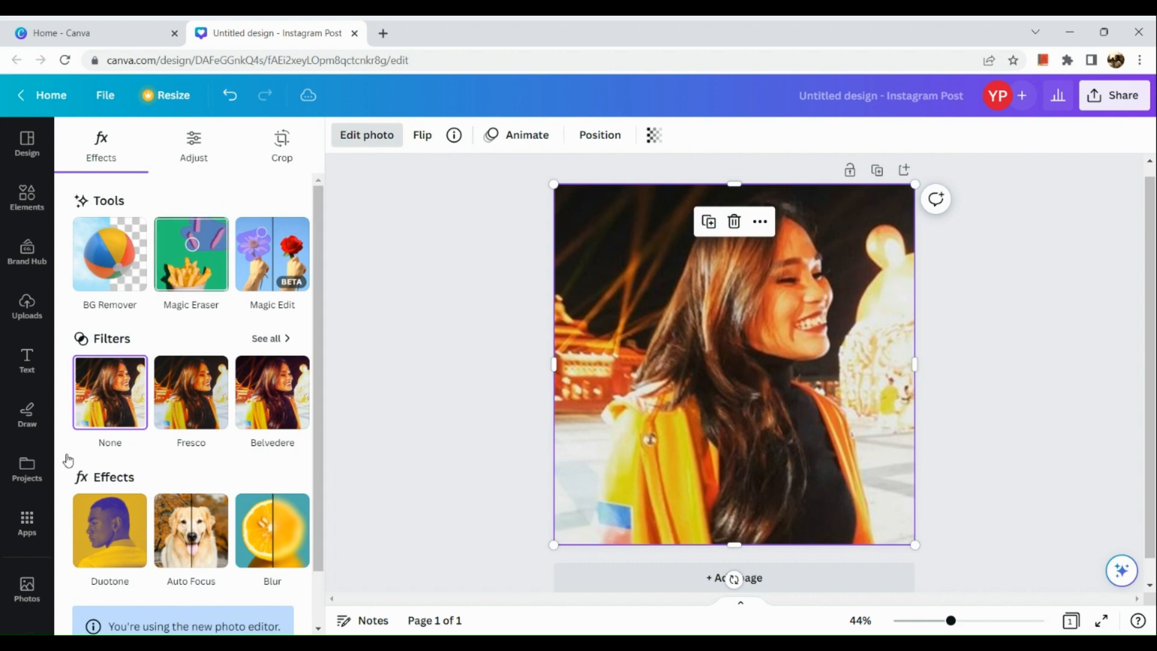
left_click(94, 265)
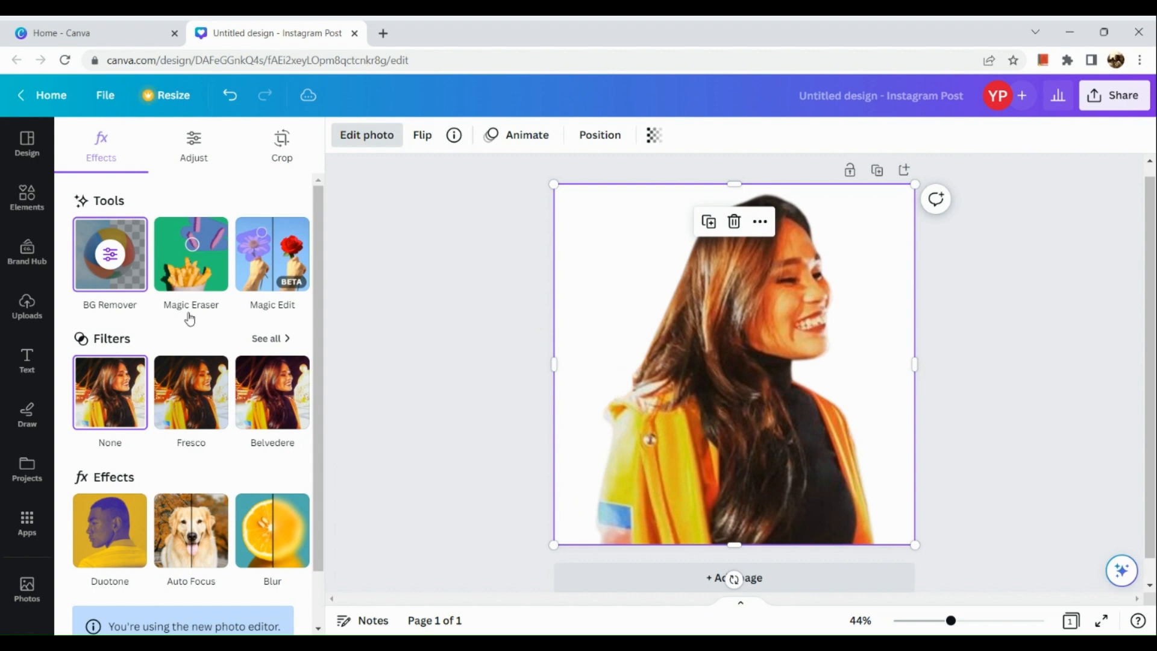
Step: Examine the edges of the woman's cut-out up close in the Background Remover, and return to the photo effects
left_click(115, 269)
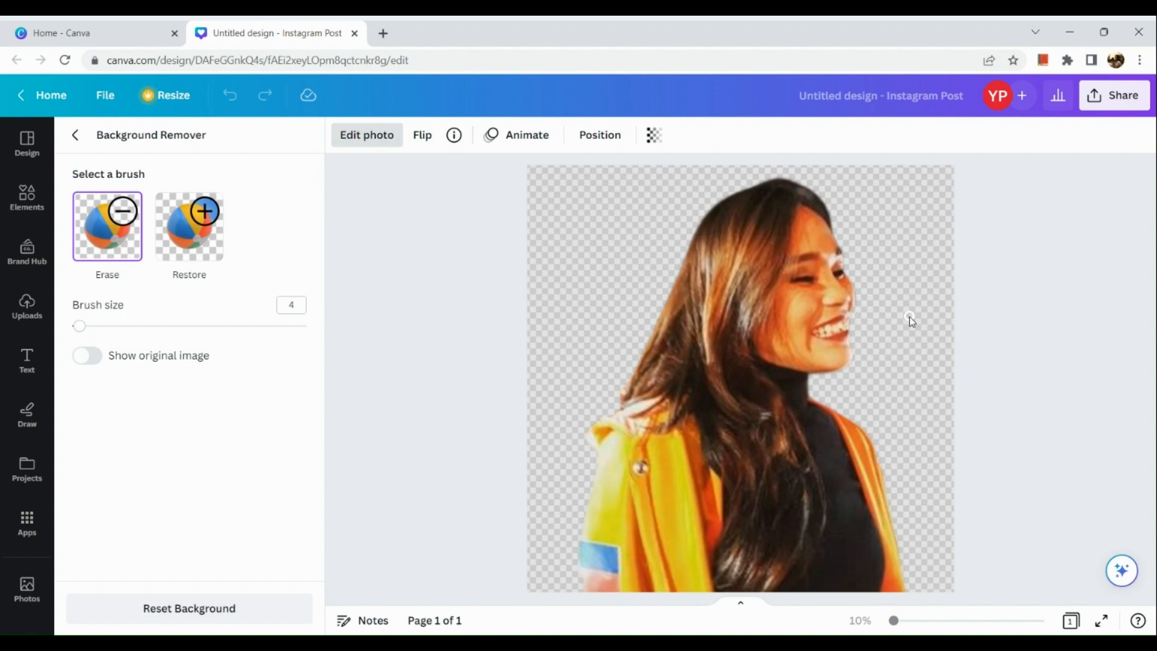
scroll(853, 296, "up", 3)
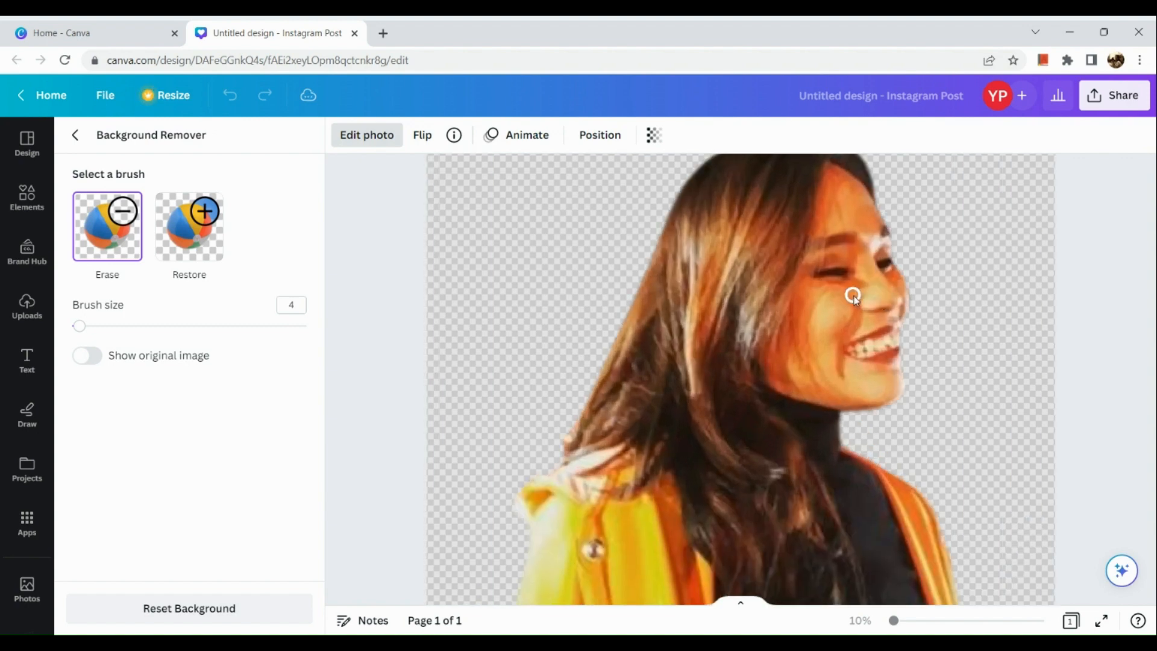
scroll(852, 296, "up", 2)
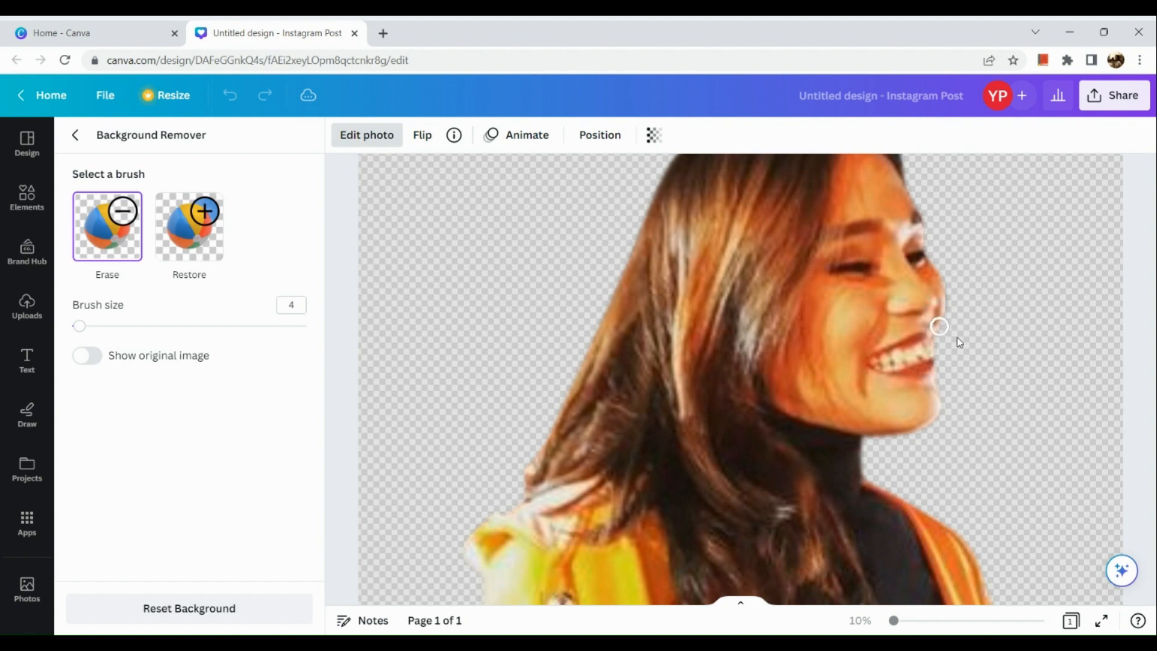
scroll(947, 284, "down", 5)
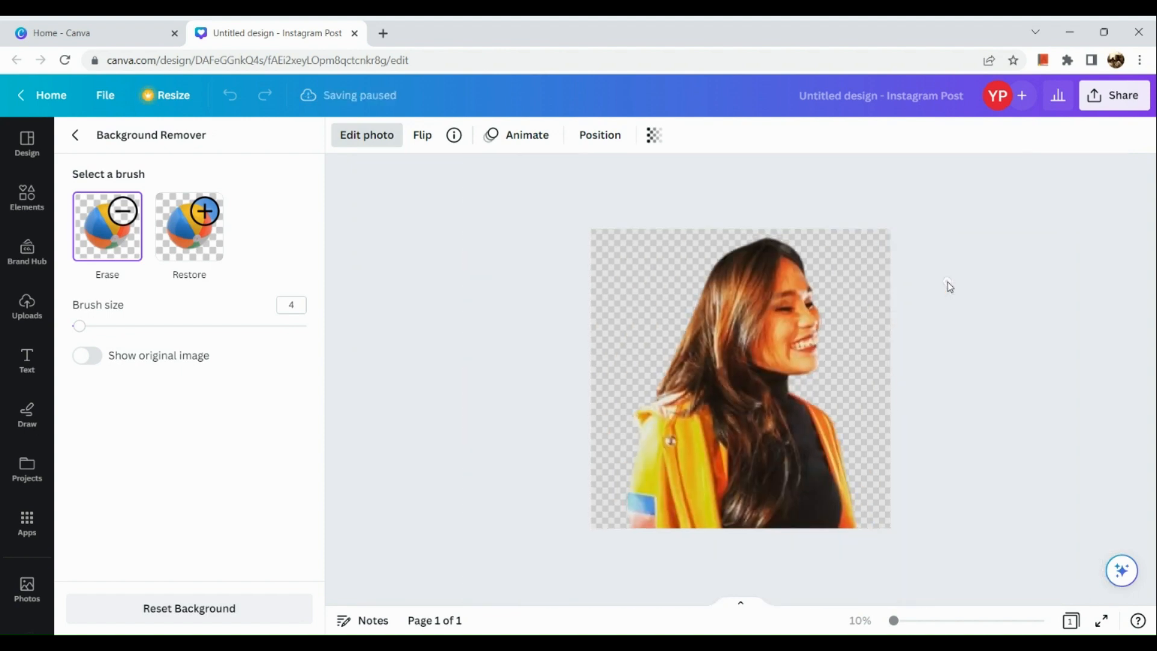
scroll(947, 283, "down", 2)
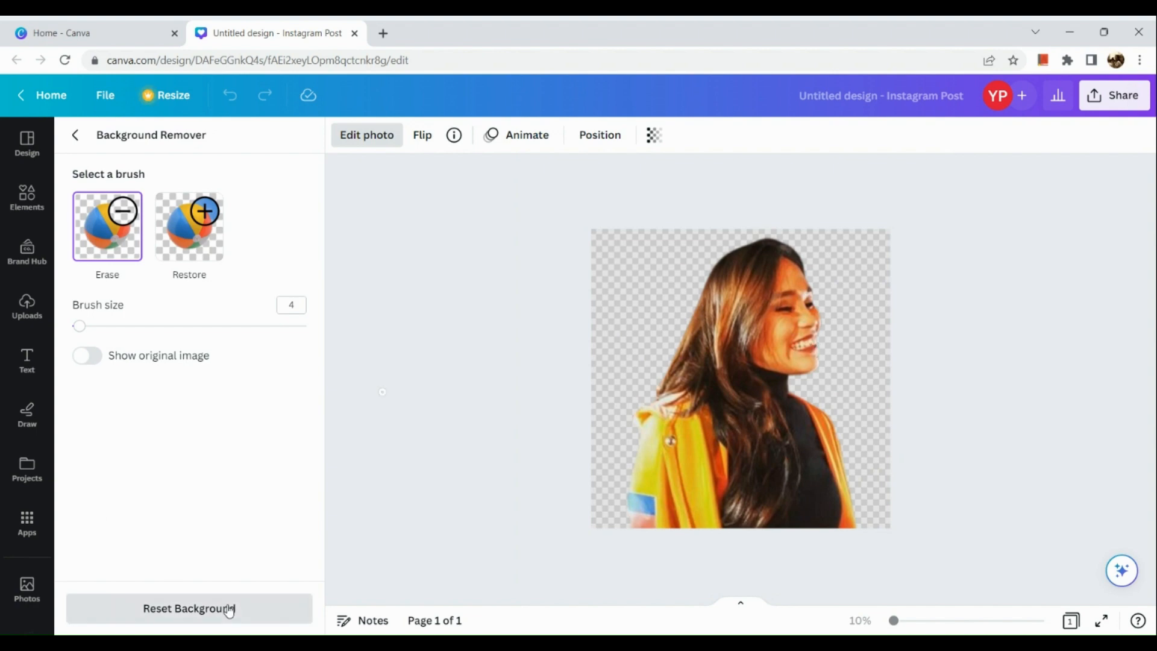
left_click(78, 136)
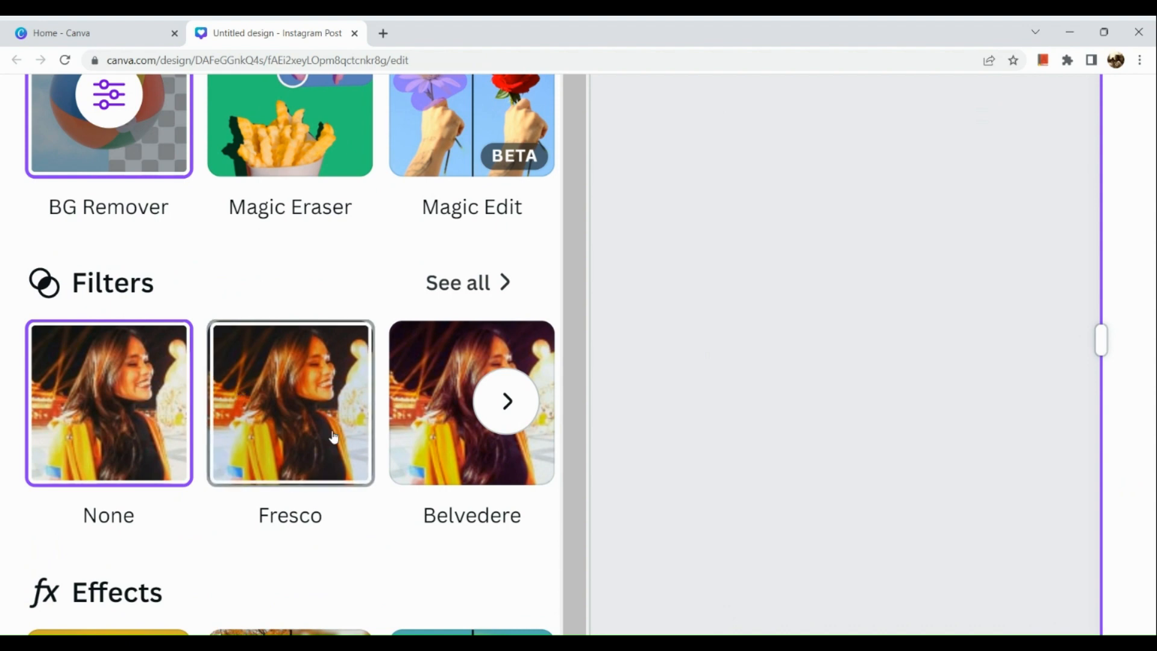
Step: Try the Natural filters Belvedere and Fresco on the photo and settle on Flint
left_click(491, 292)
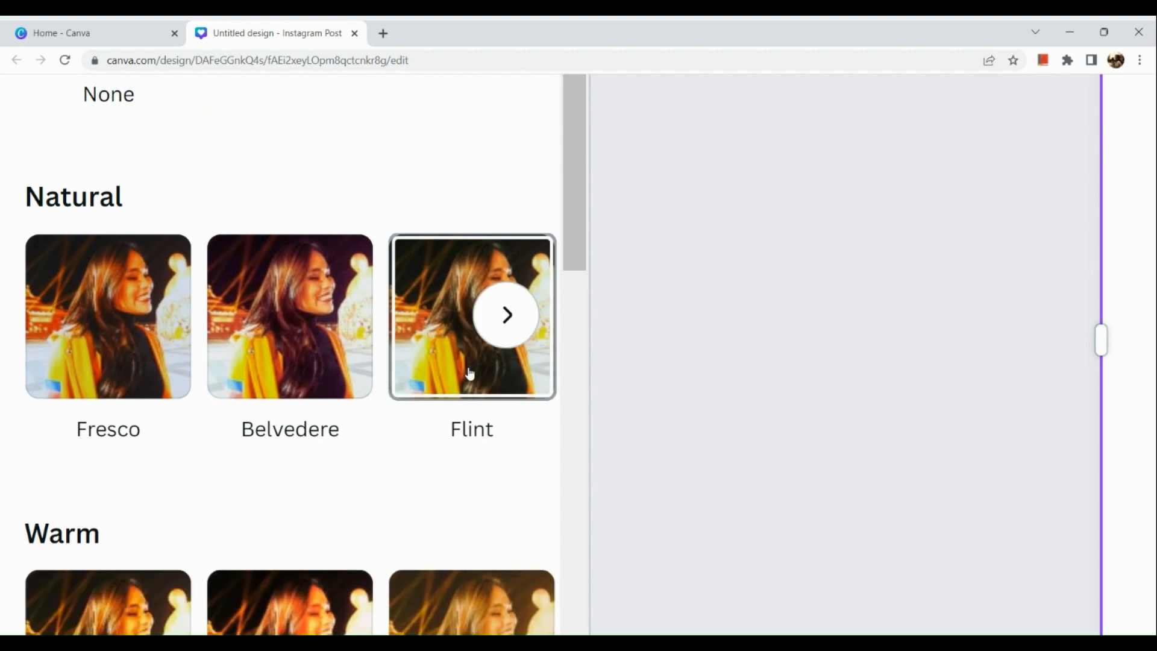
left_click(455, 374)
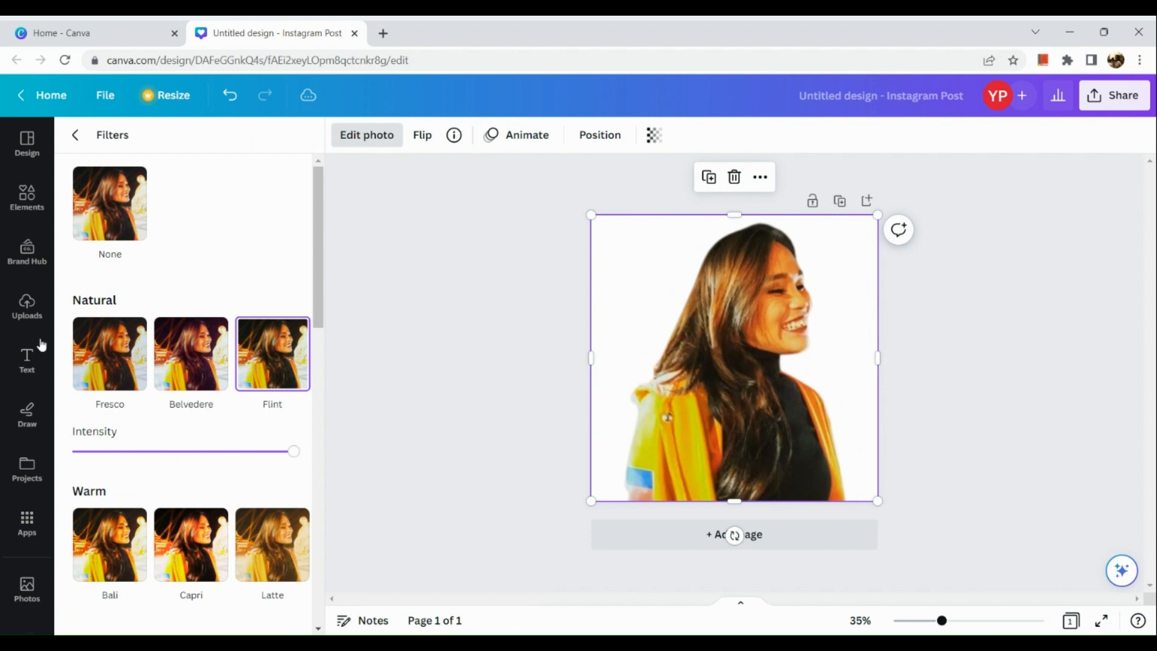
left_click(194, 366)
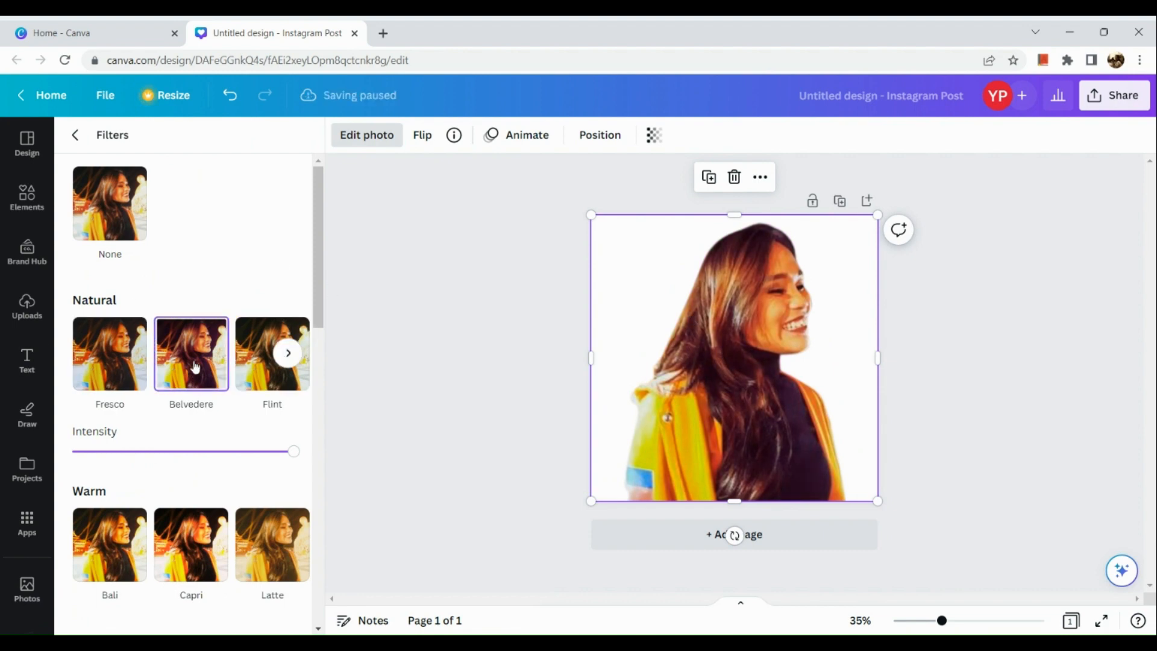
left_click(123, 374)
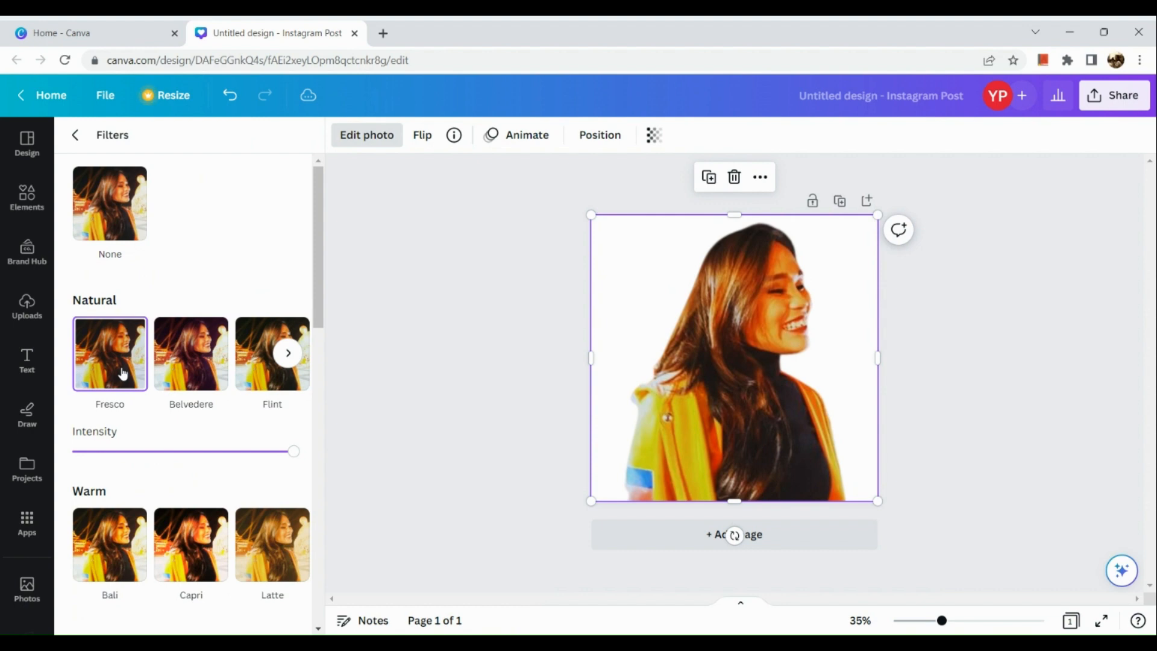
left_click(258, 374)
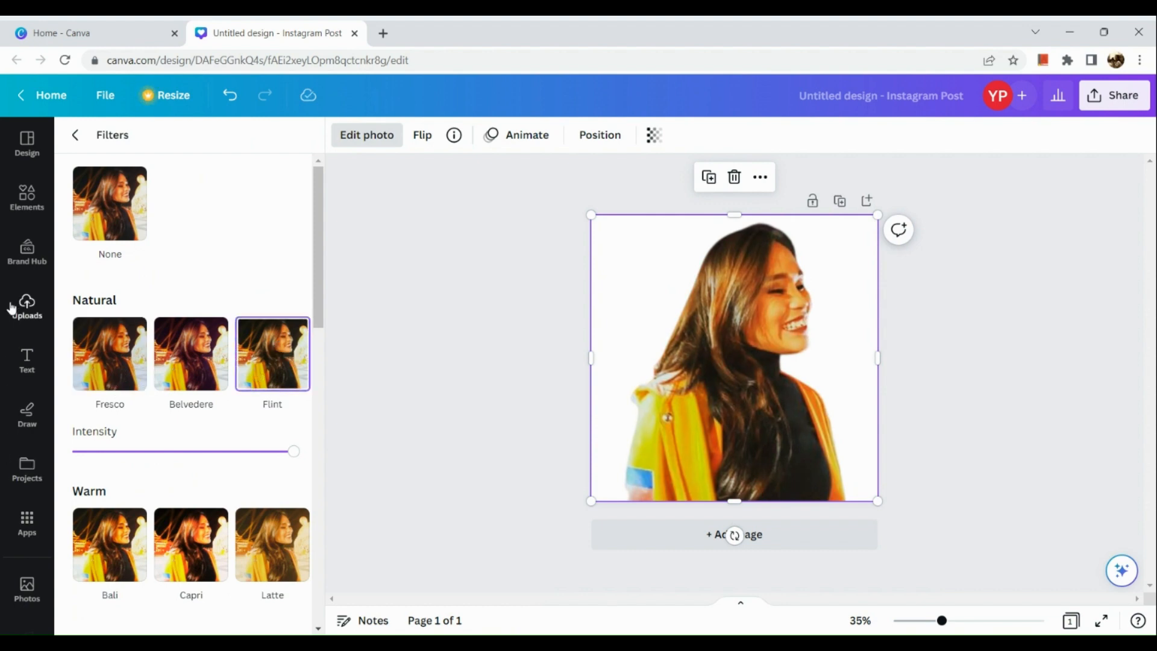
scroll(18, 450, "down", 3)
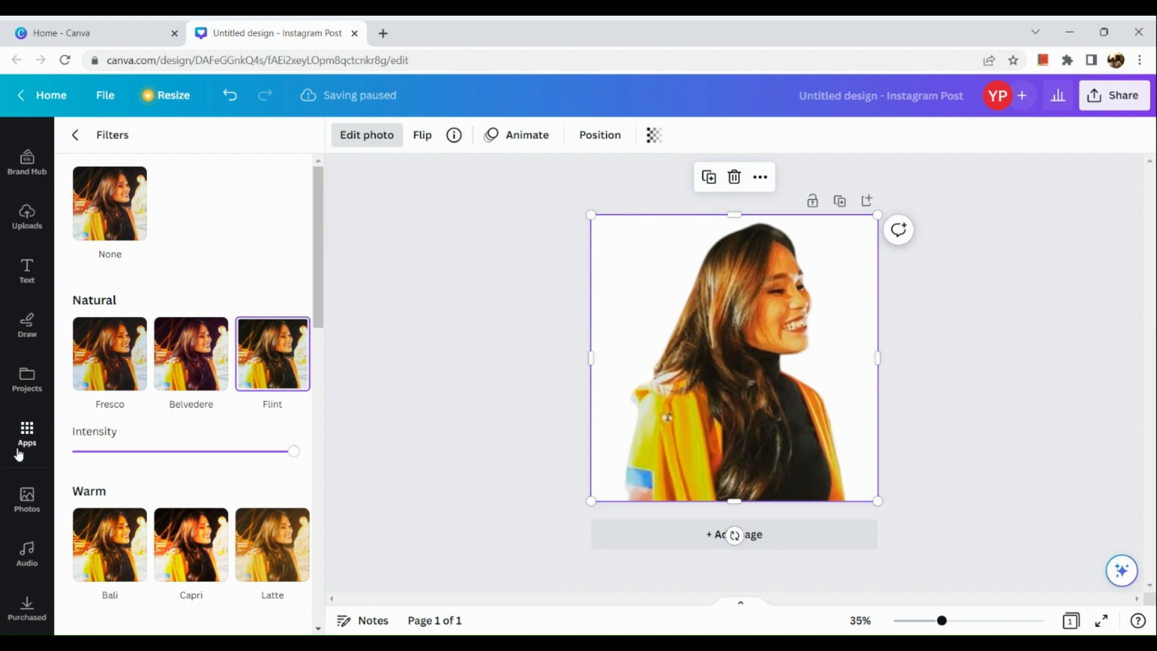
left_click(24, 384)
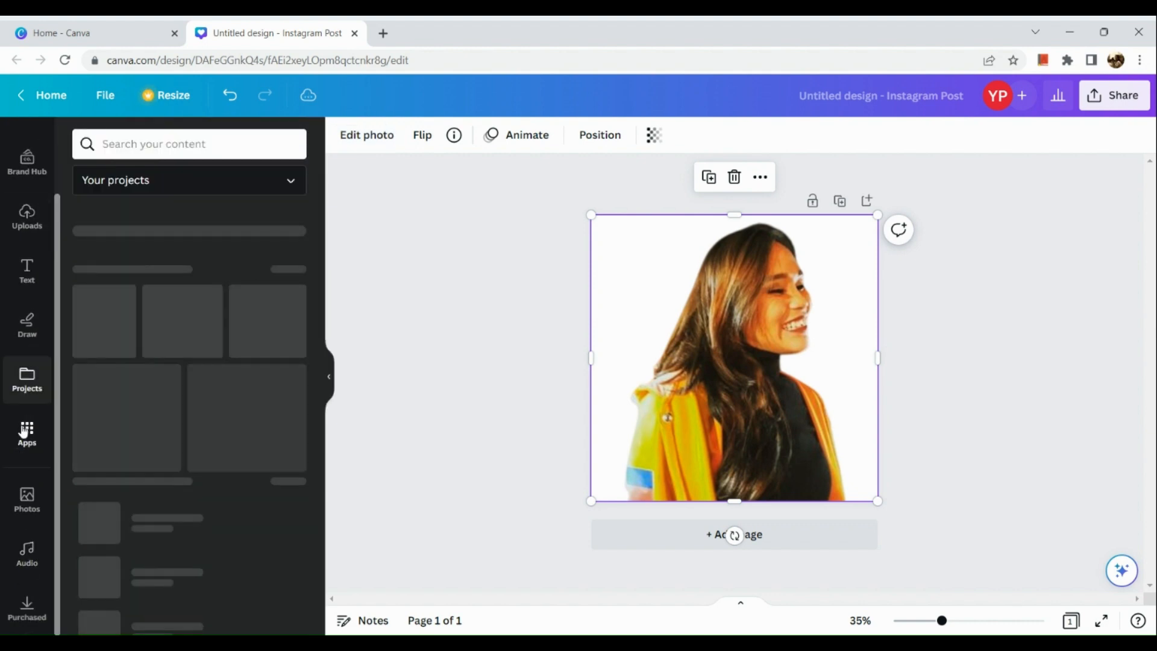
left_click(25, 431)
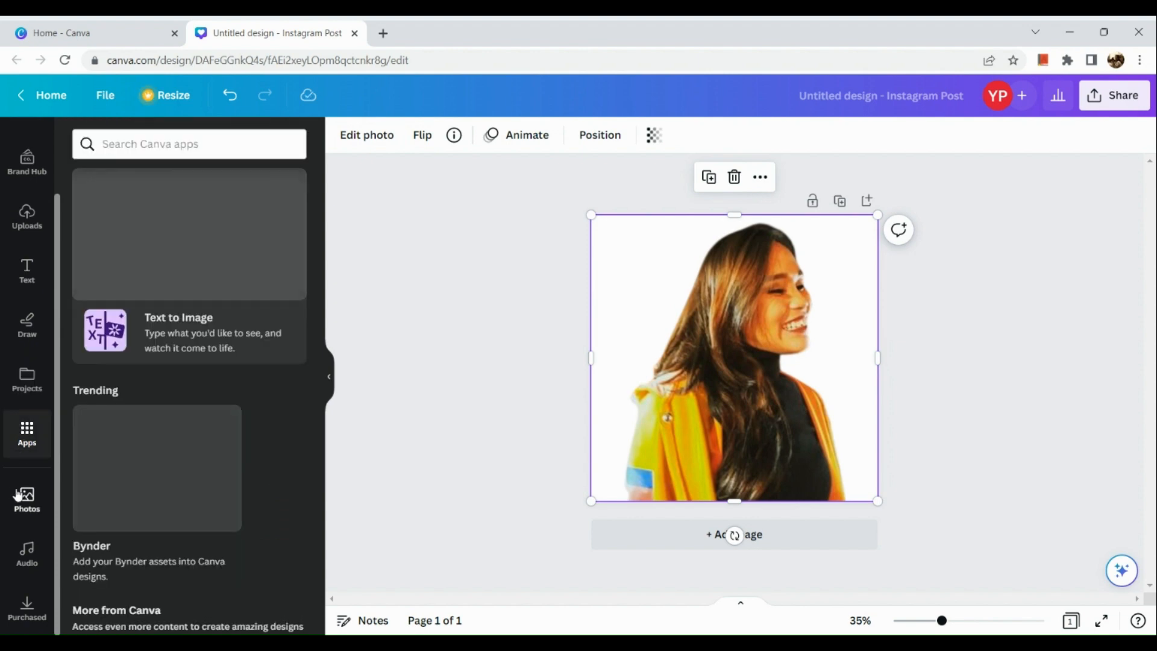
scroll(23, 427, "up", 2)
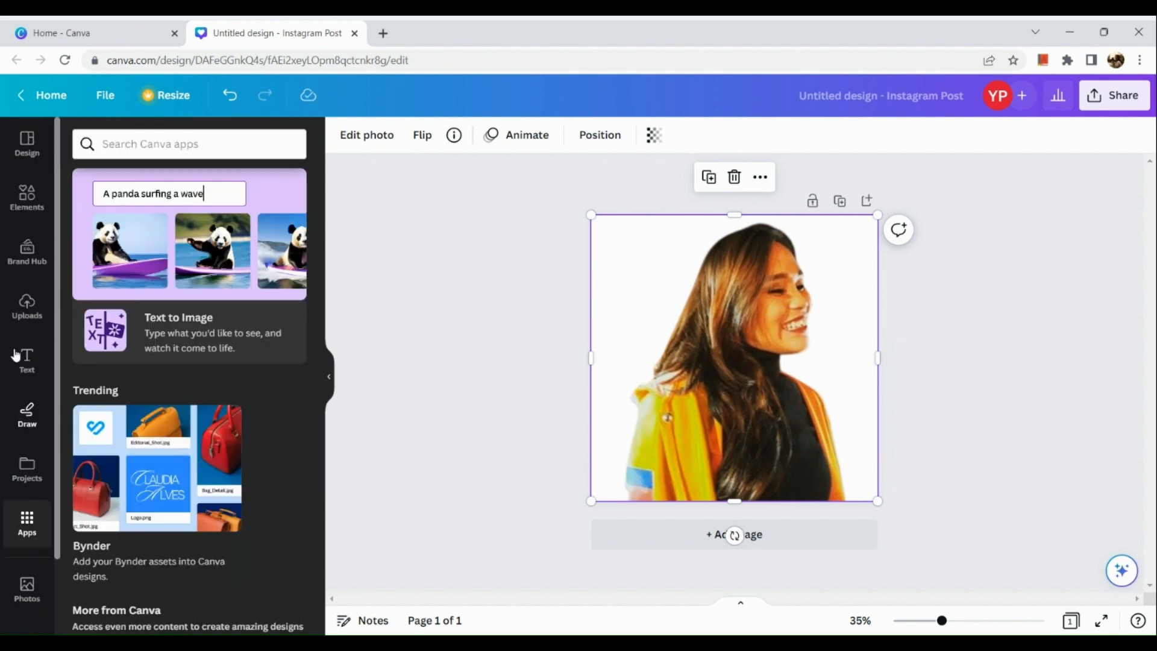
left_click(24, 155)
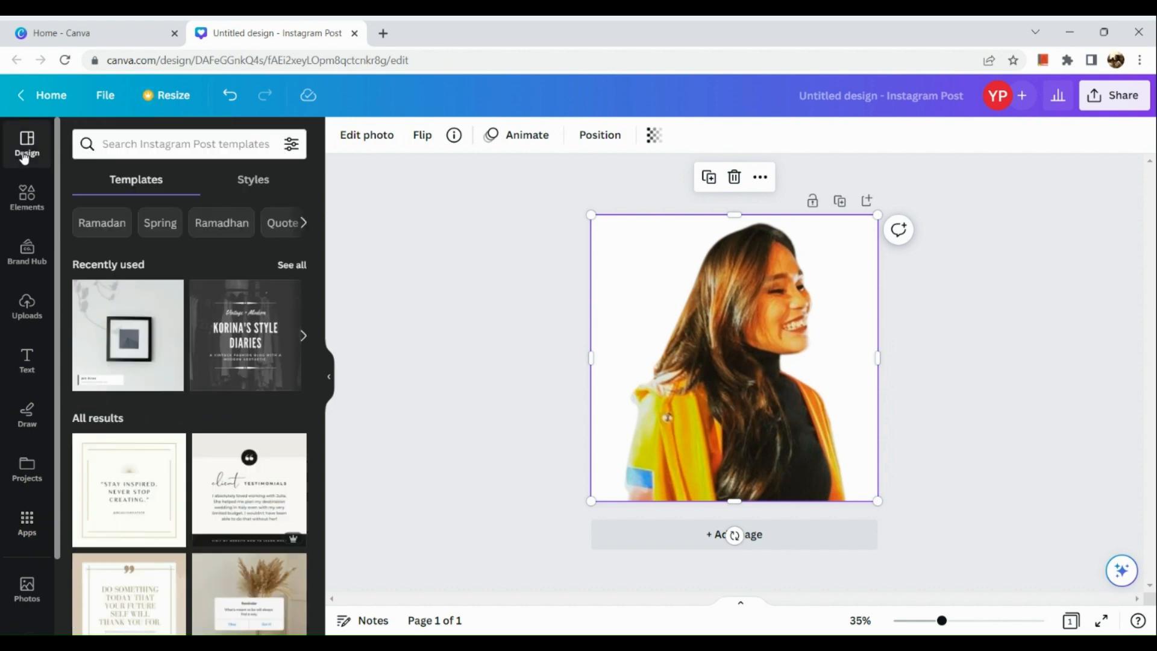
left_click(25, 194)
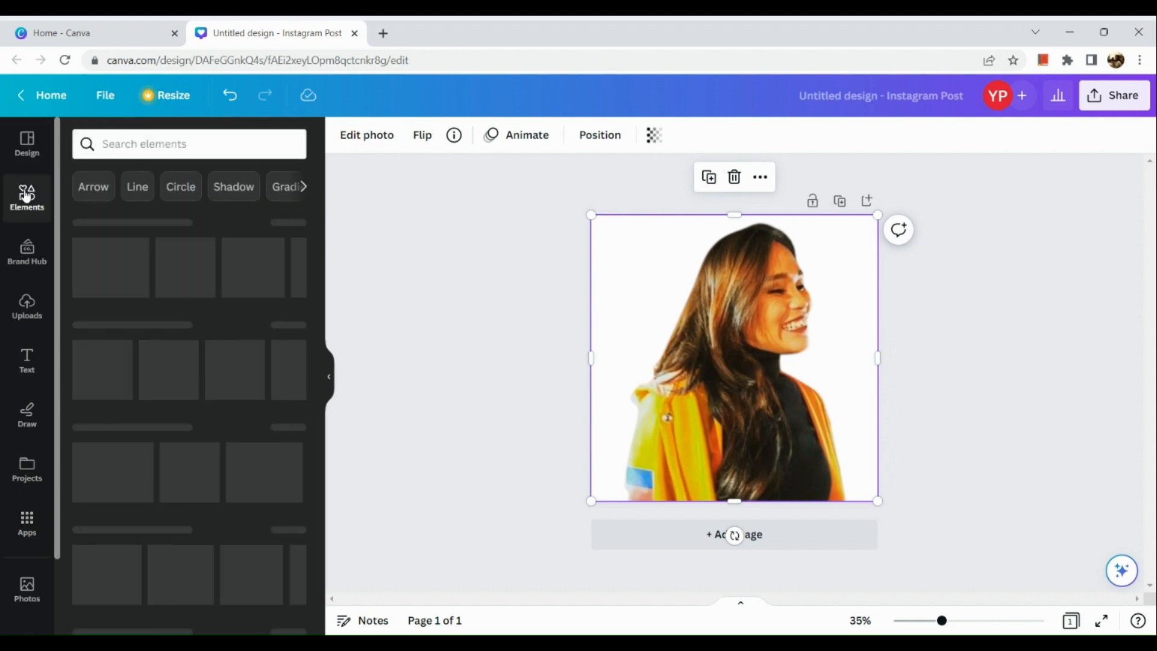
left_click(28, 256)
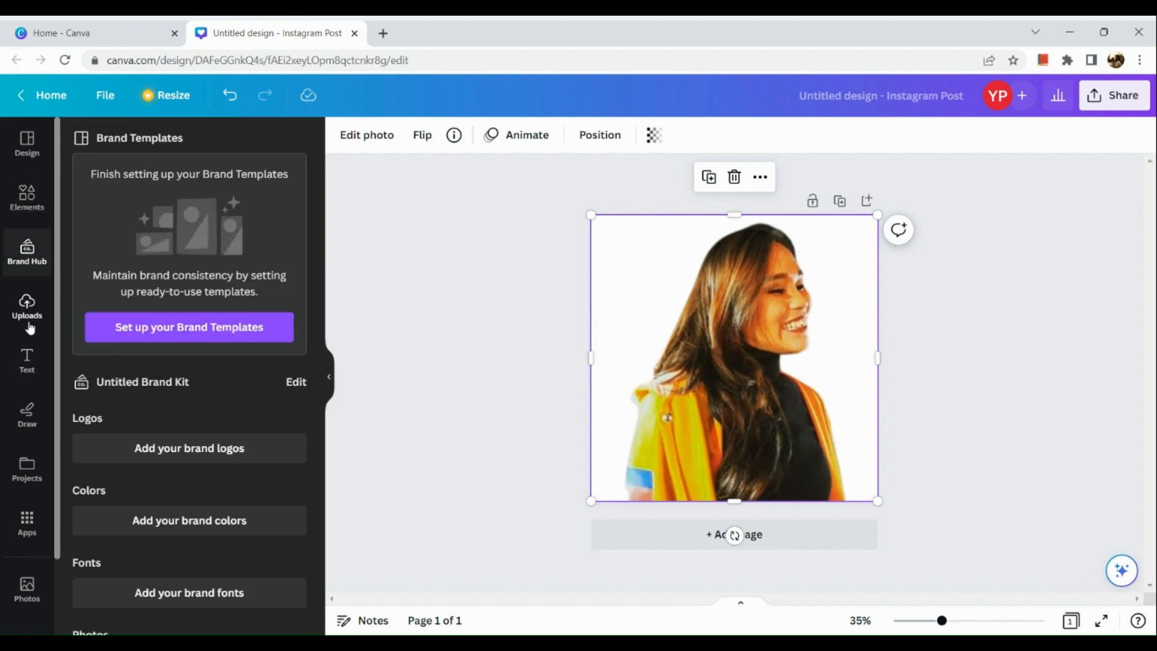
Step: Set the cut-out photo of the woman as the page background and deselect it
right_click(612, 253)
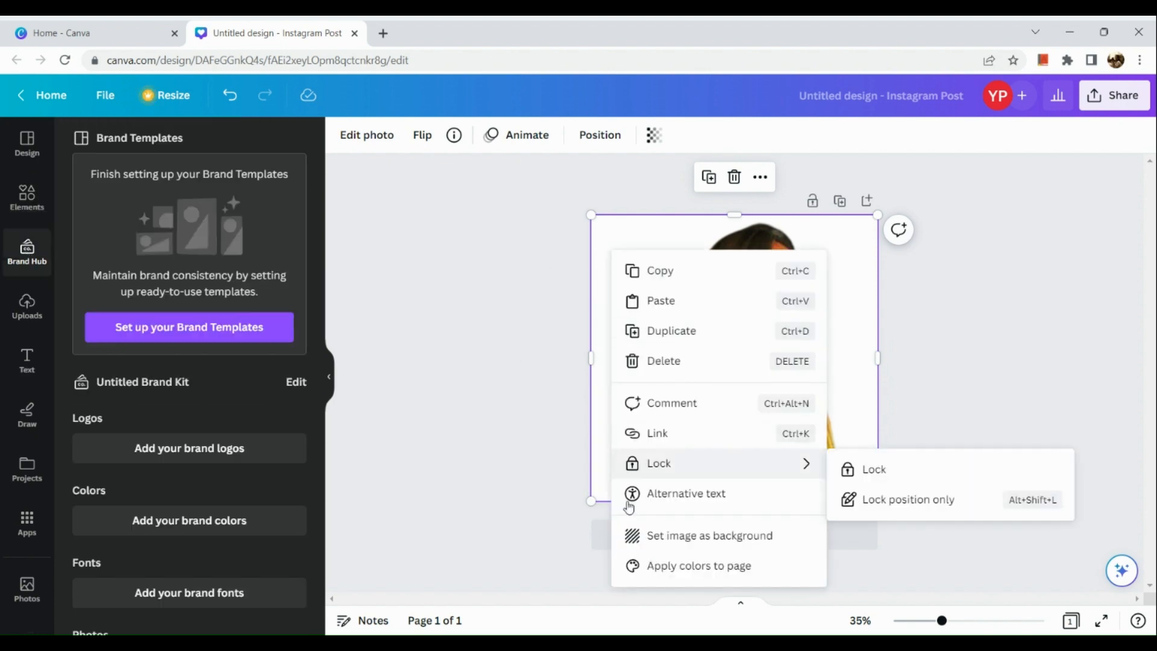
left_click(631, 536)
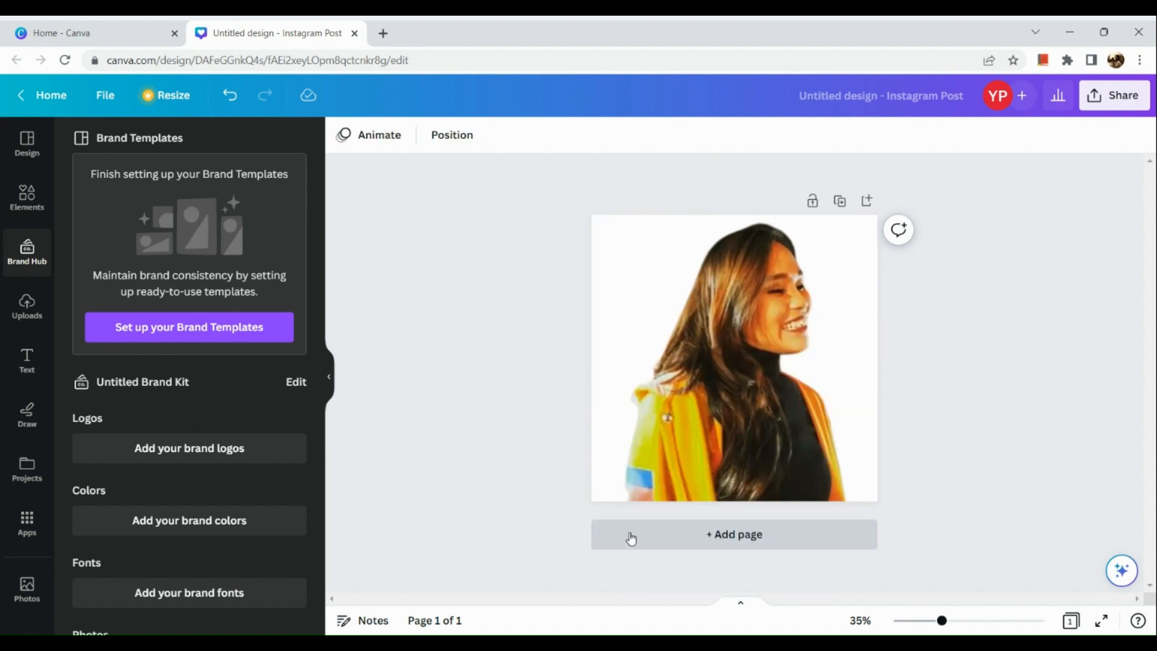
right_click(613, 323)
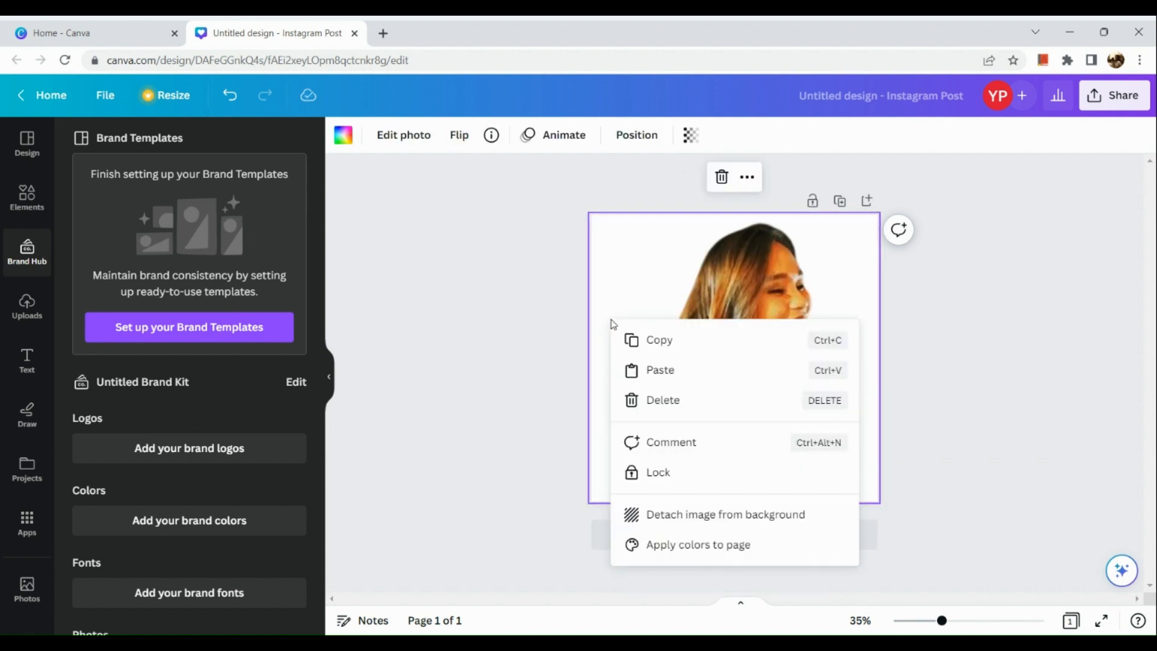
left_click(403, 391)
Step: Find the pale pink watercolour texture among the Background photos and place it over the upper part of the page
scroll(18, 542, "down", 2)
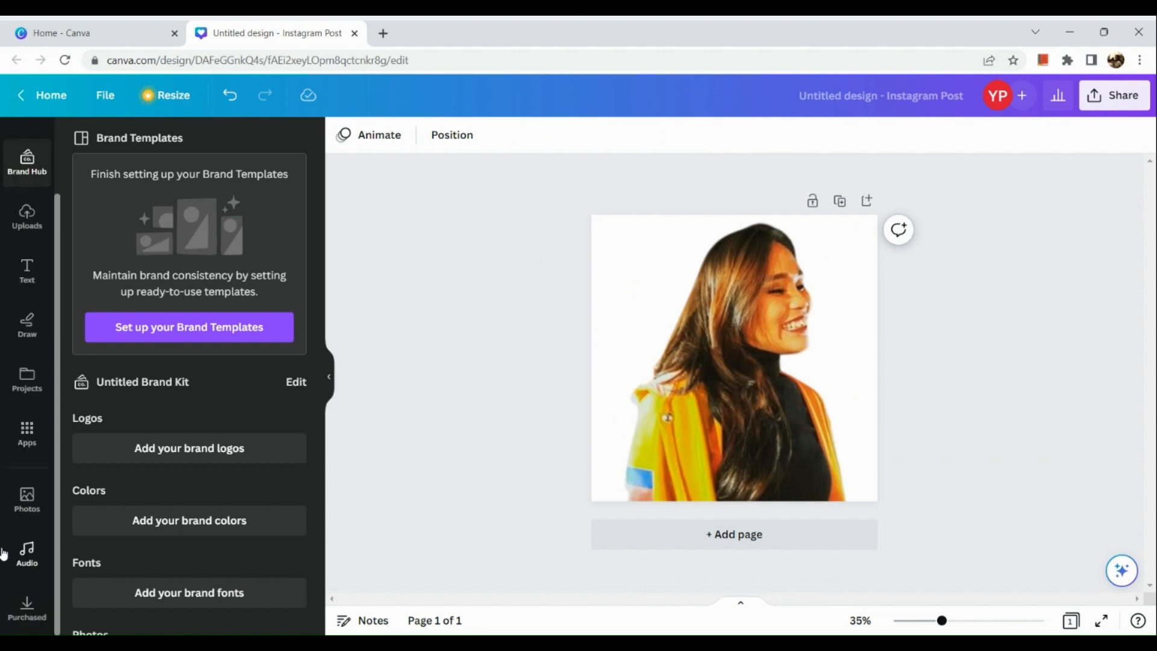
left_click(27, 517)
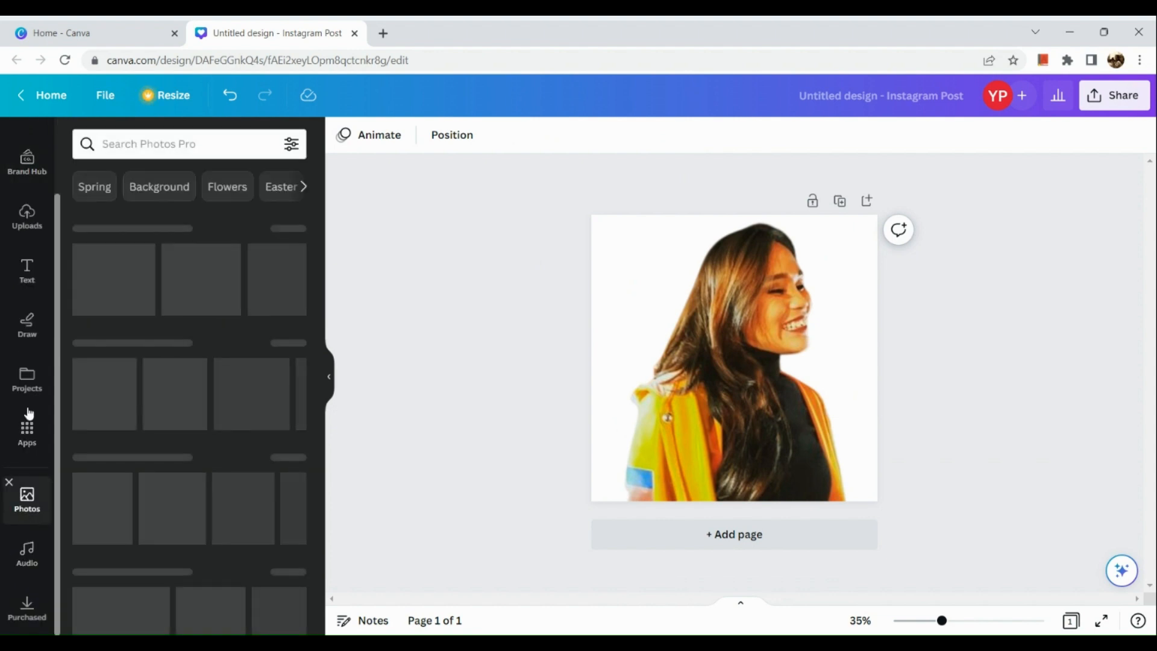
left_click(148, 196)
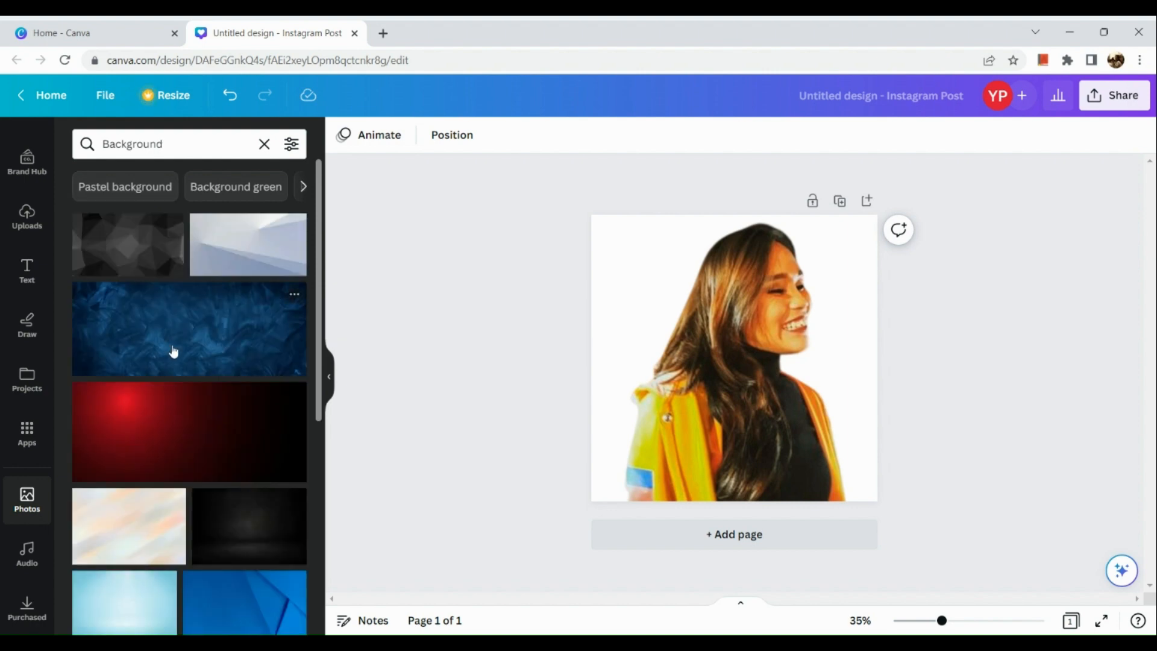
scroll(170, 348, "down", 8)
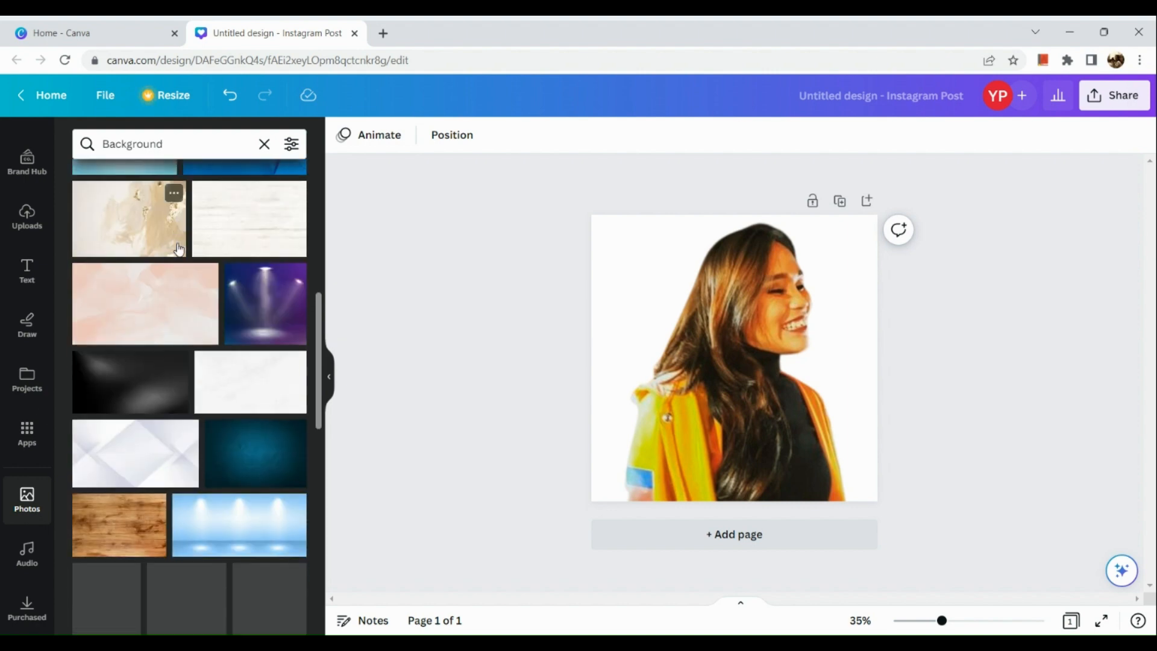
scroll(110, 428, "down", 3)
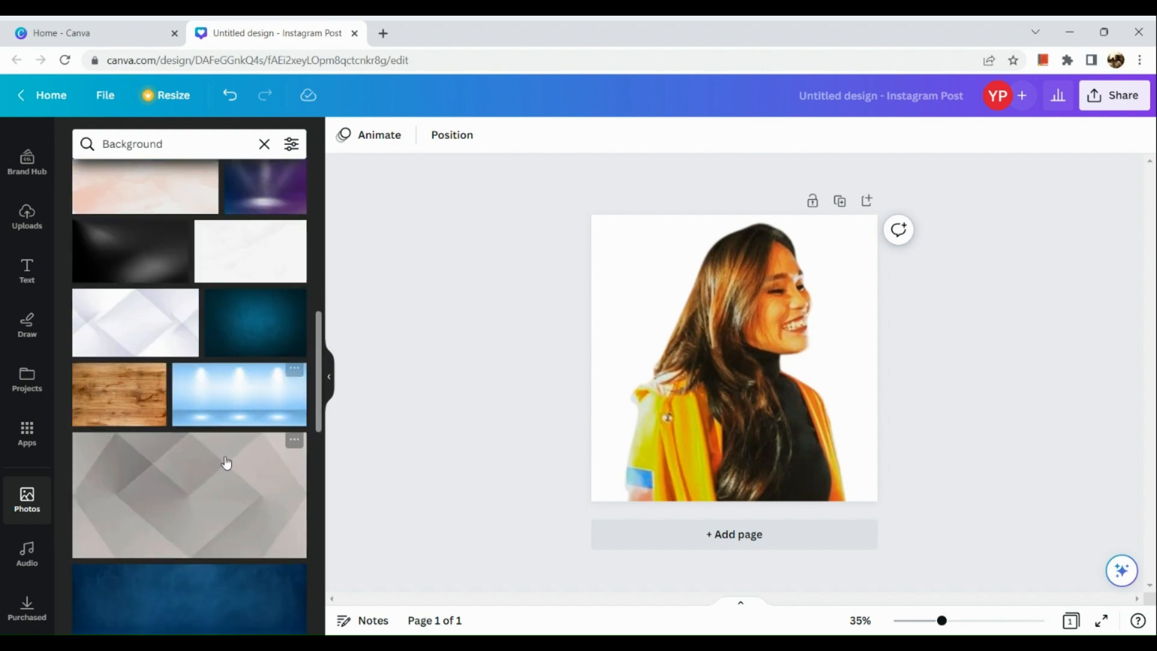
scroll(181, 338, "up", 2)
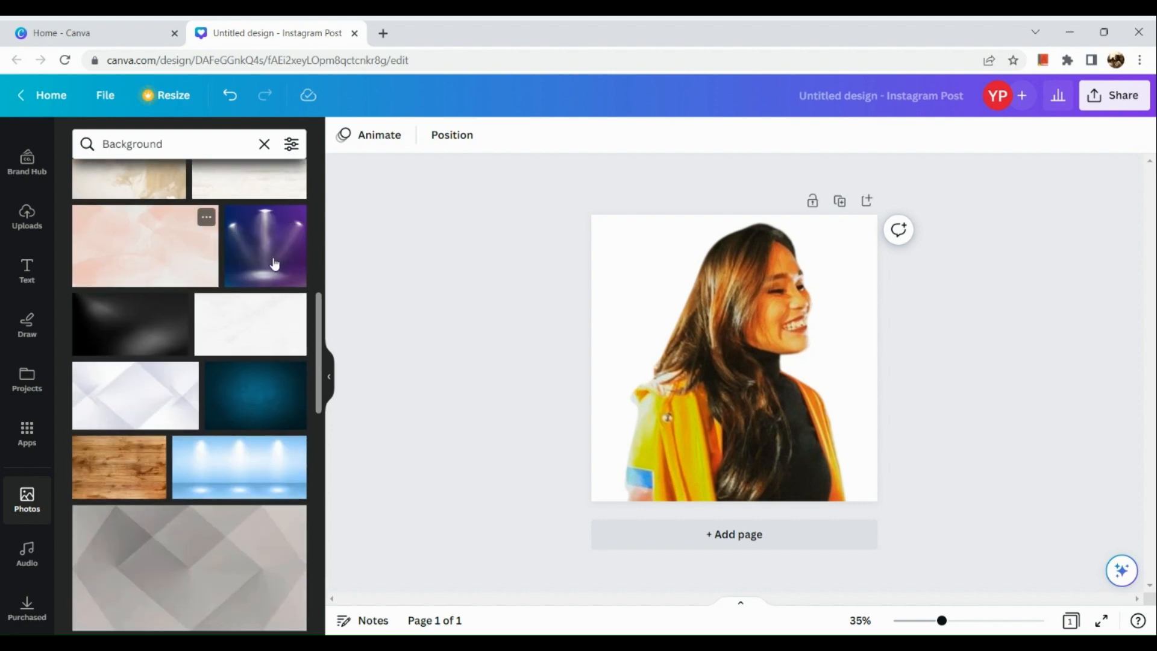
left_click_drag(124, 272, 590, 285)
left_click_drag(618, 285, 620, 286)
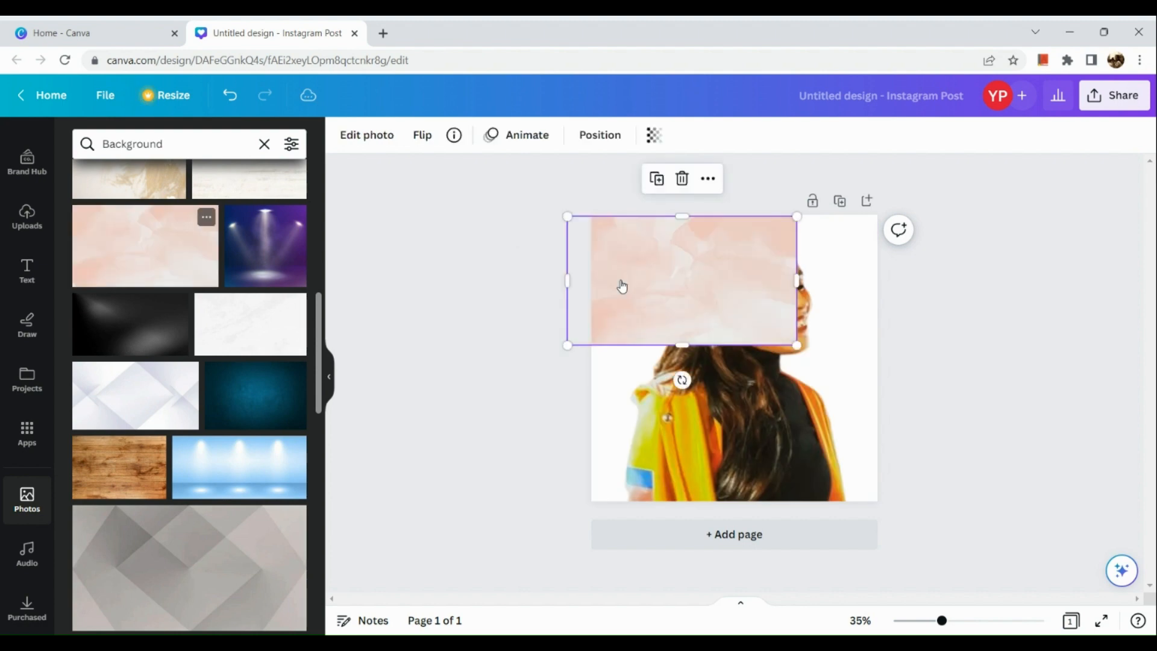
Step: Detach the woman's cut-out photo from the page background so it sits as a separate layer above the pink texture
right_click(656, 291)
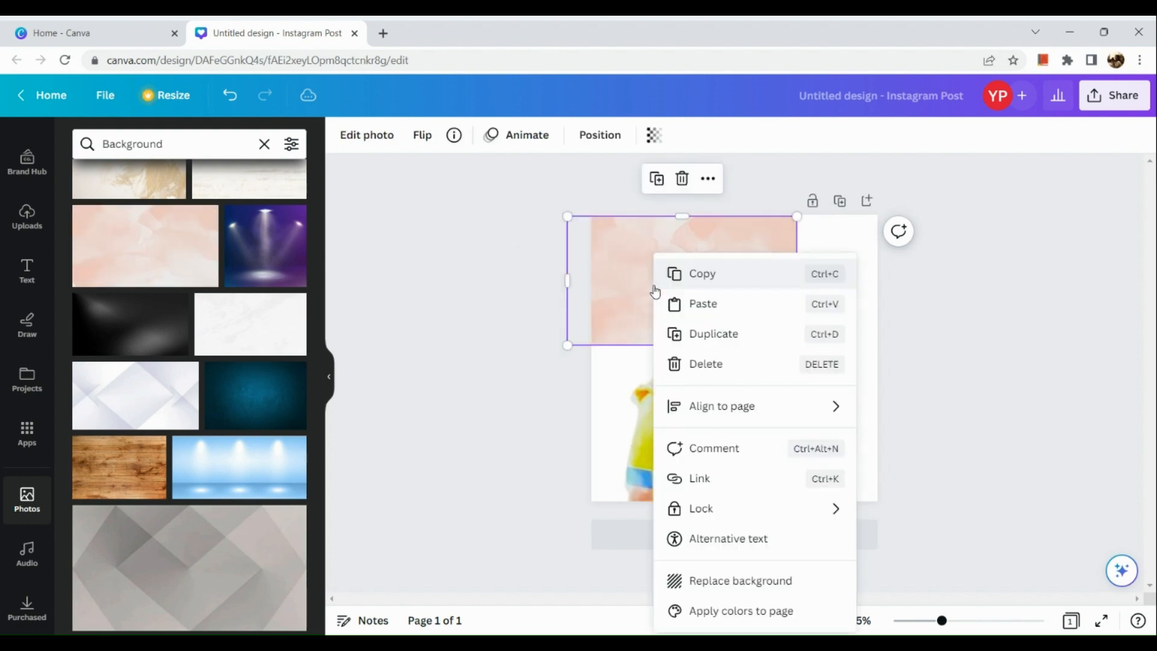
left_click(608, 149)
left_click(608, 149)
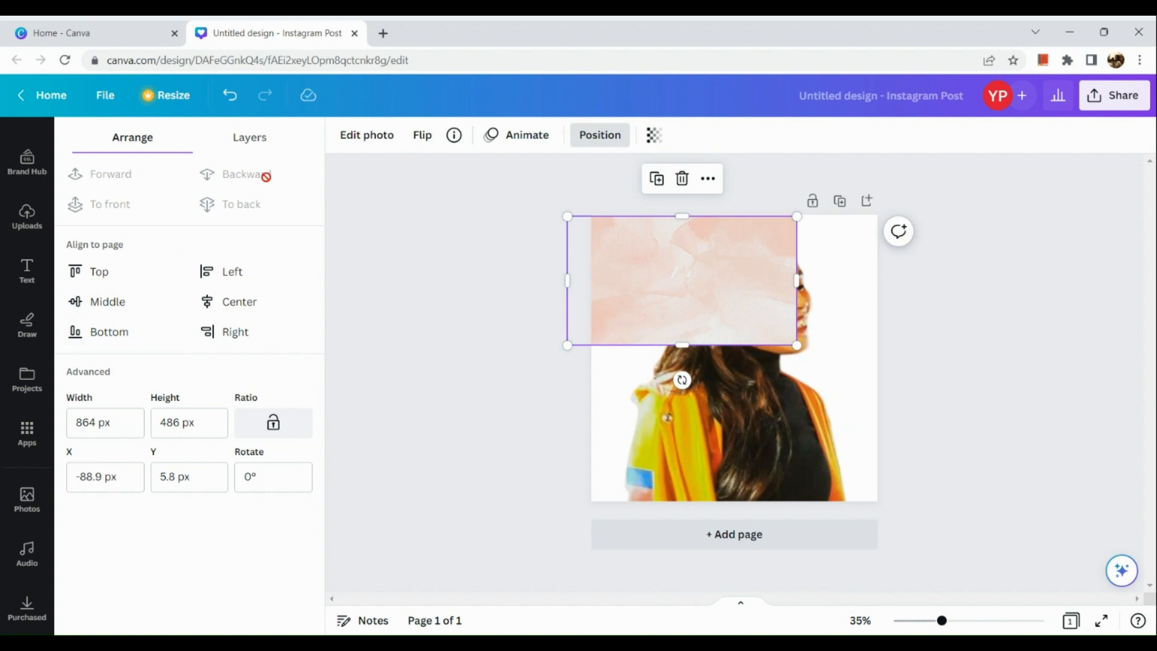
left_click(265, 136)
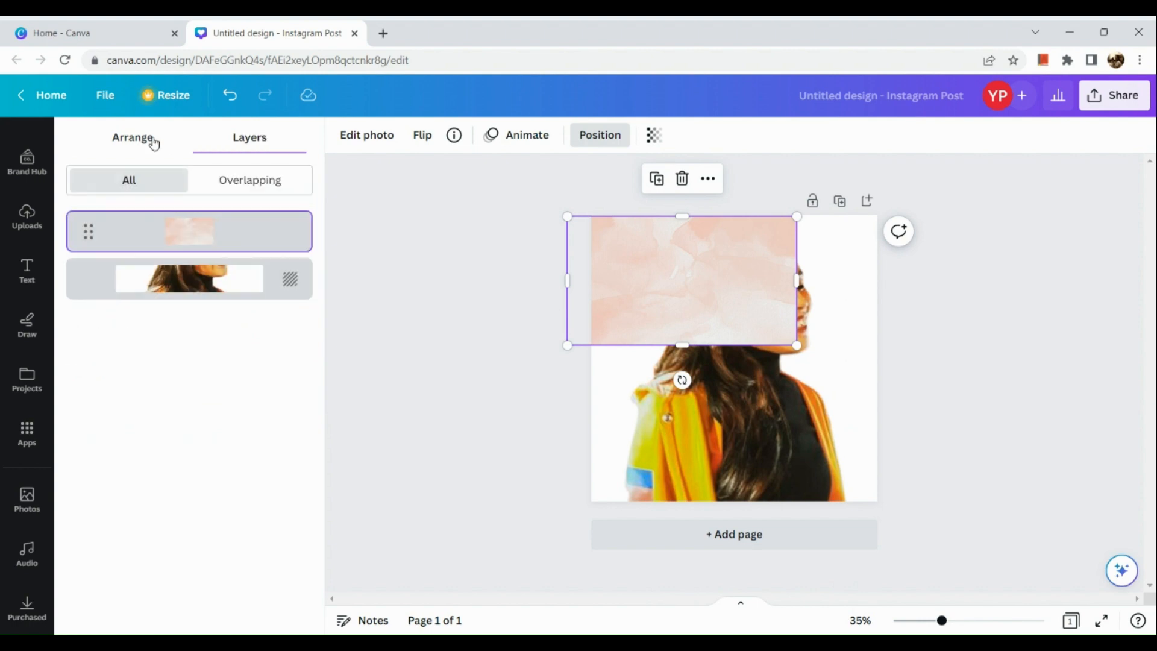
left_click(218, 178)
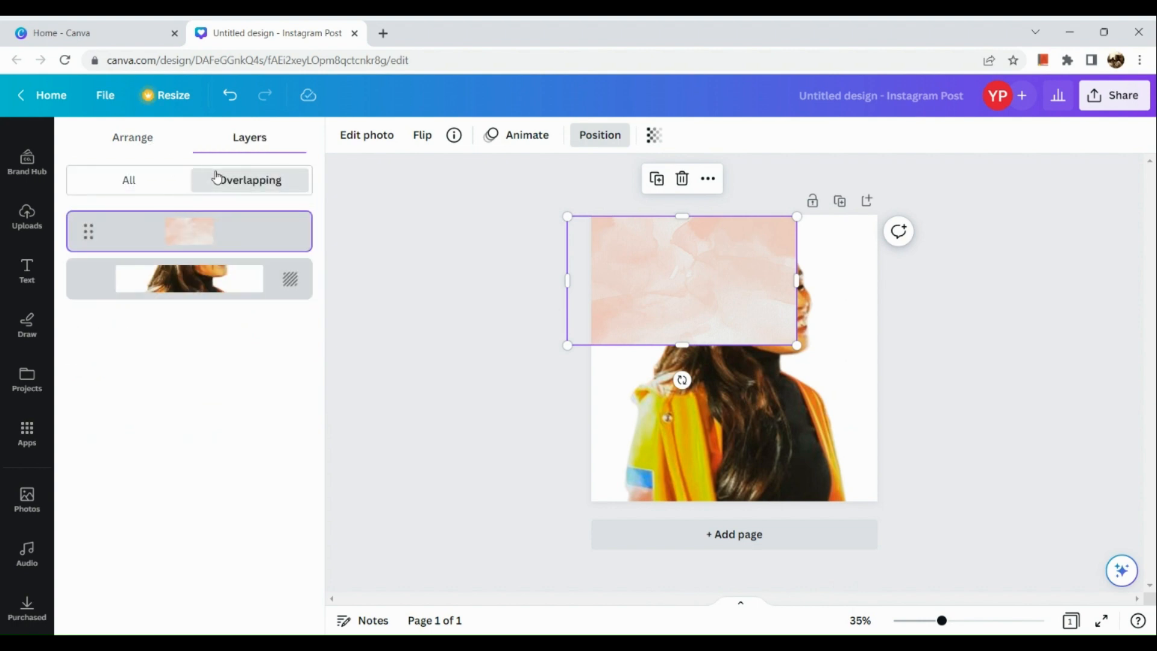
left_click(289, 280)
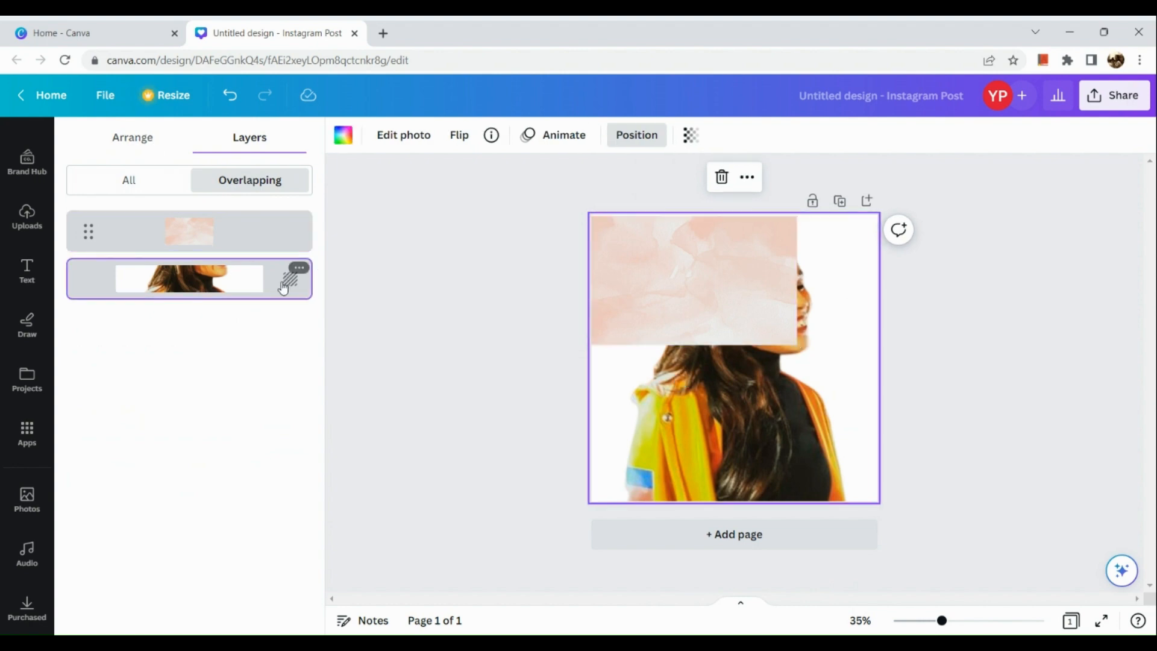
right_click(283, 284)
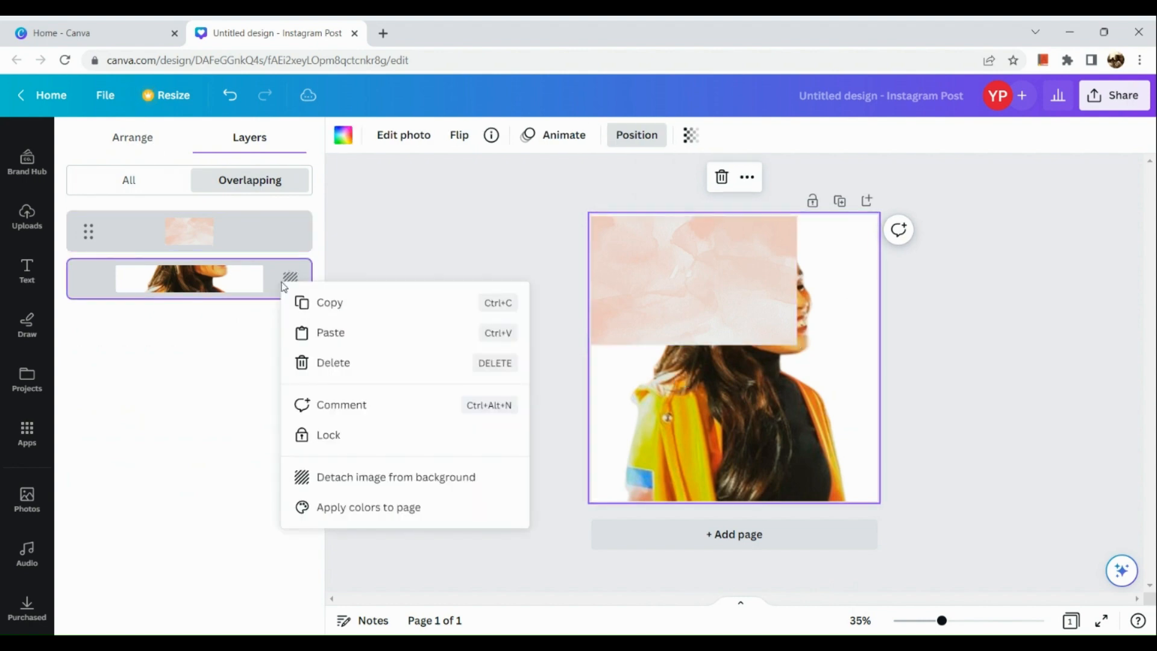
left_click(331, 473)
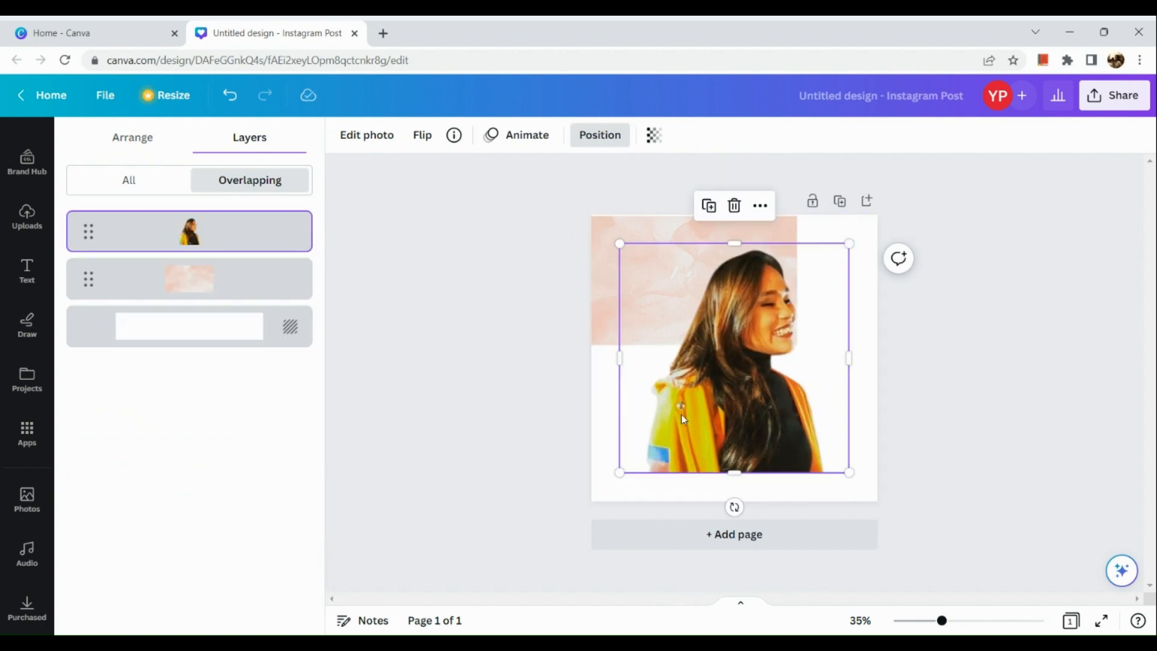
Step: Enlarge the pink watercolour texture behind the woman until it covers the whole page
left_click(598, 238)
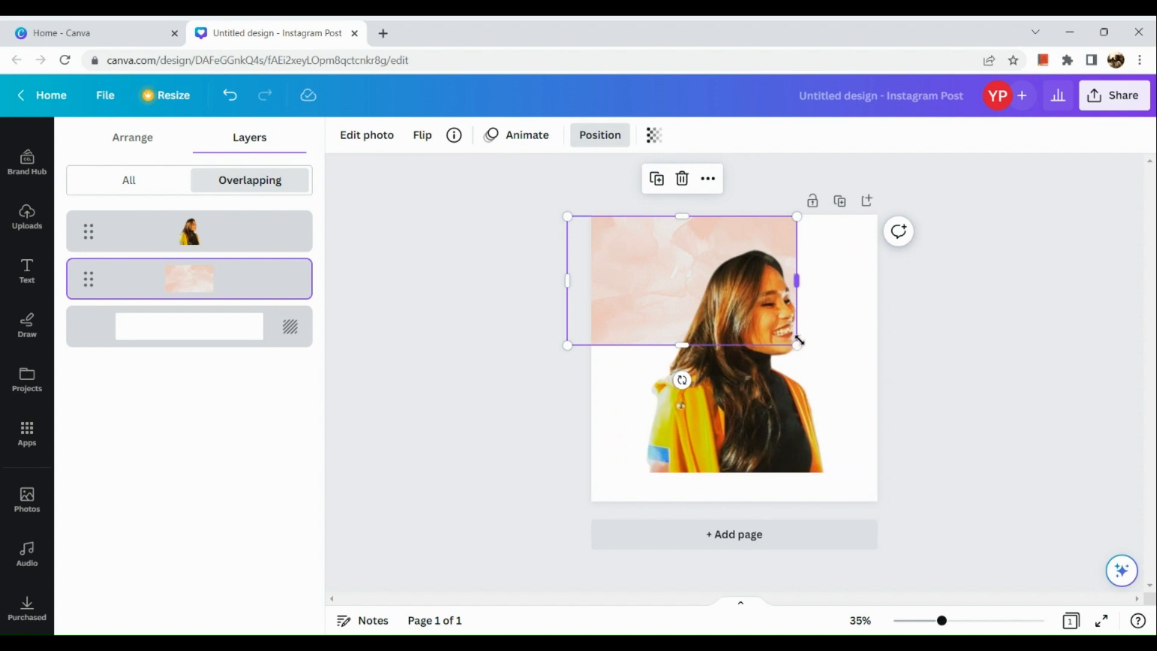
left_click_drag(798, 344, 868, 632)
left_click_drag(1016, 468, 1142, 568)
Step: Move the woman's cut-out straight down so it meets the page's lower edge, and deselect it
left_click(774, 425)
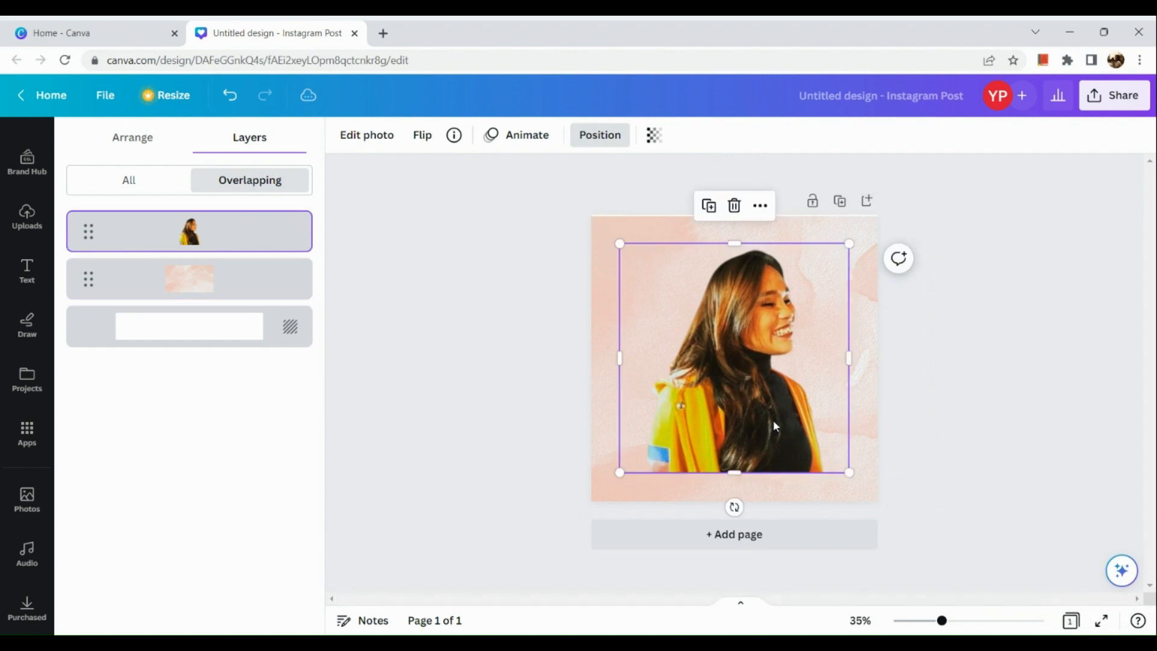
left_click_drag(774, 426, 775, 454)
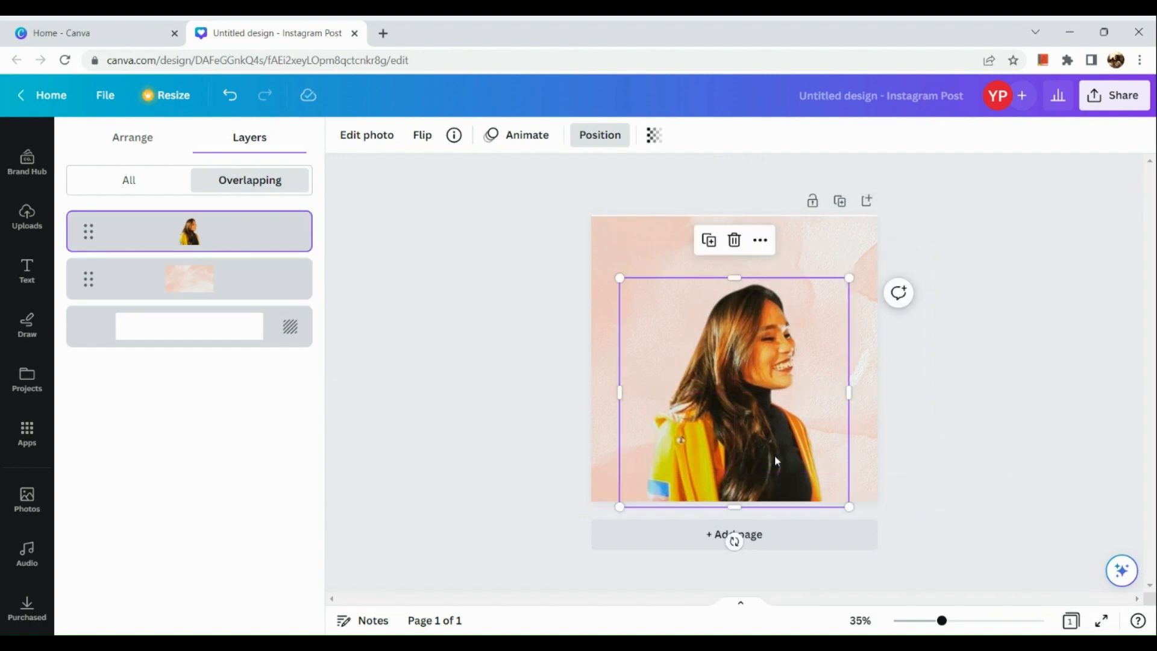
key("Escape")
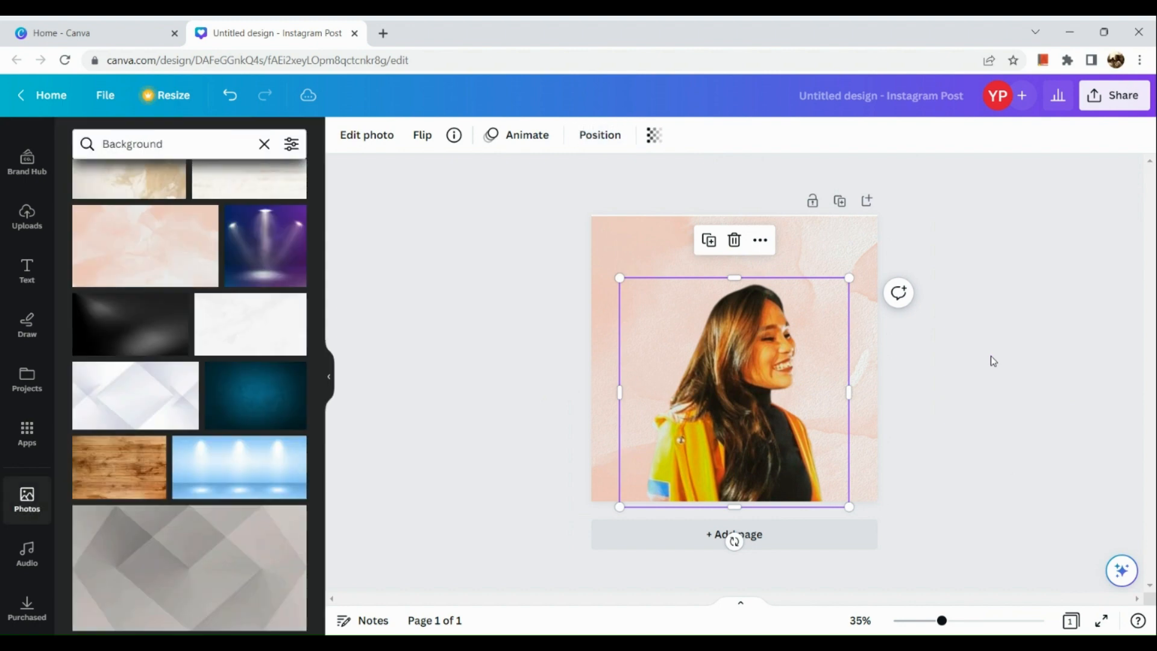
scroll(313, 411, "down", 3)
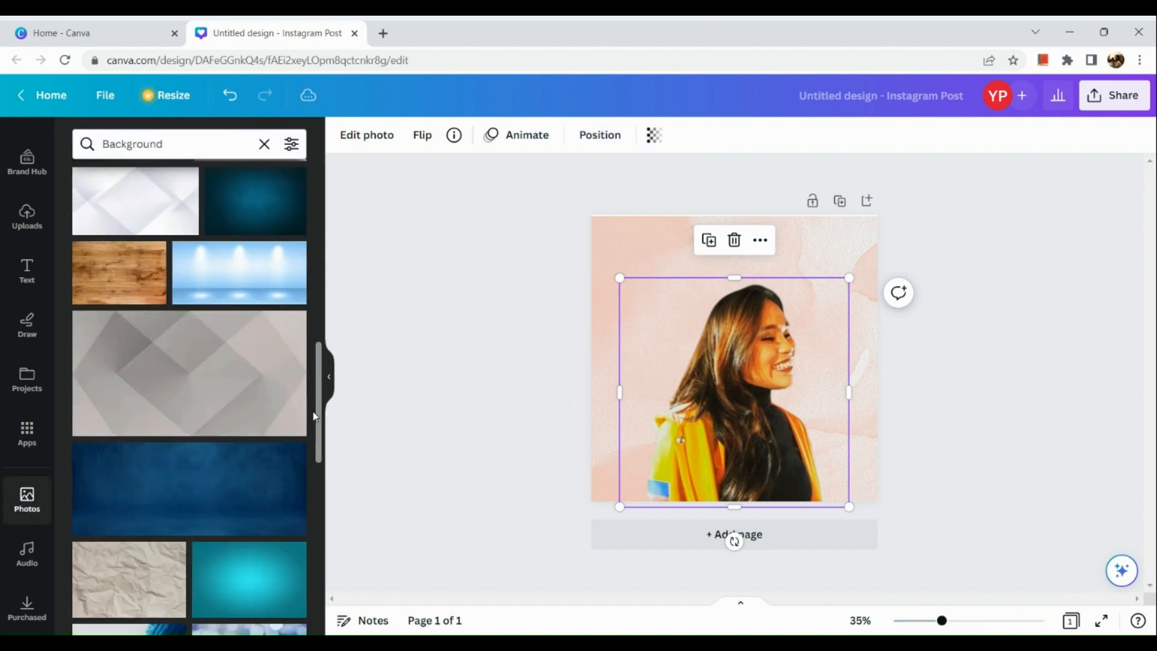
scroll(197, 484, "down", 5)
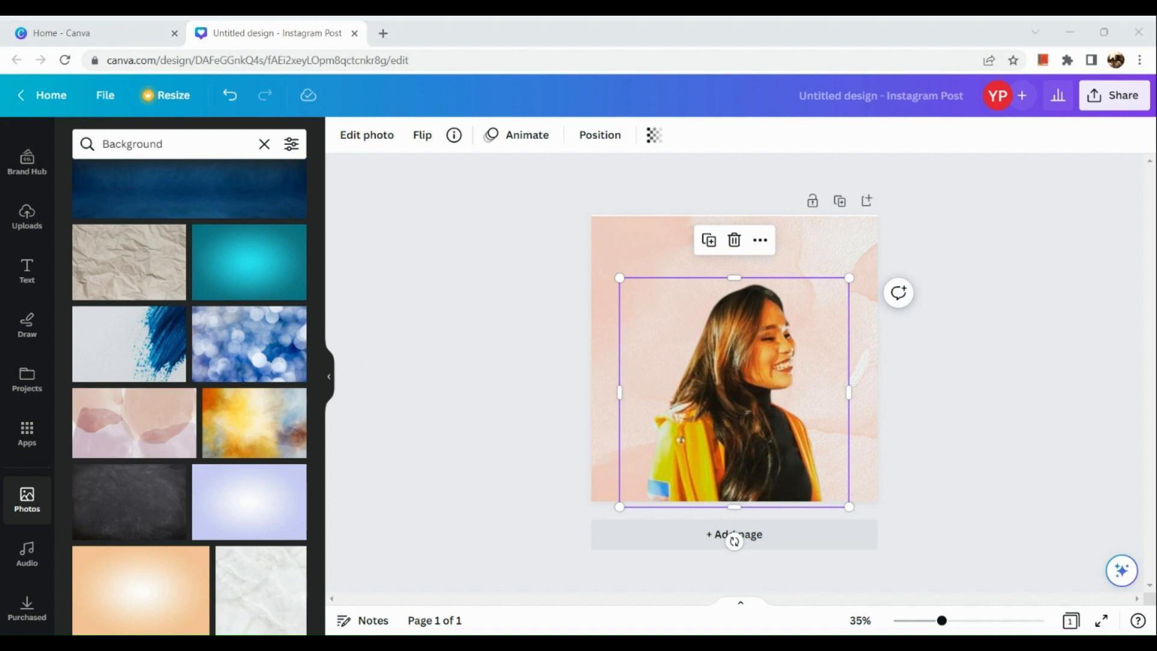
left_click(1104, 236)
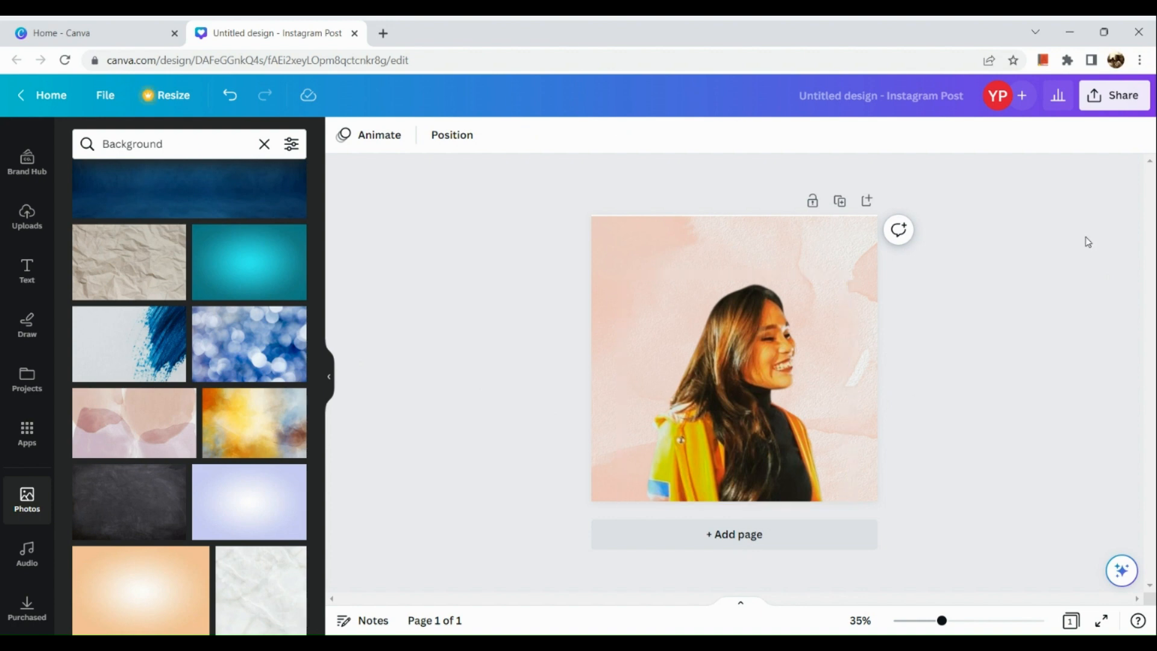
Step: Download the design as a PNG at size 1 (1,080 × 1,080 px)
left_click(1122, 96)
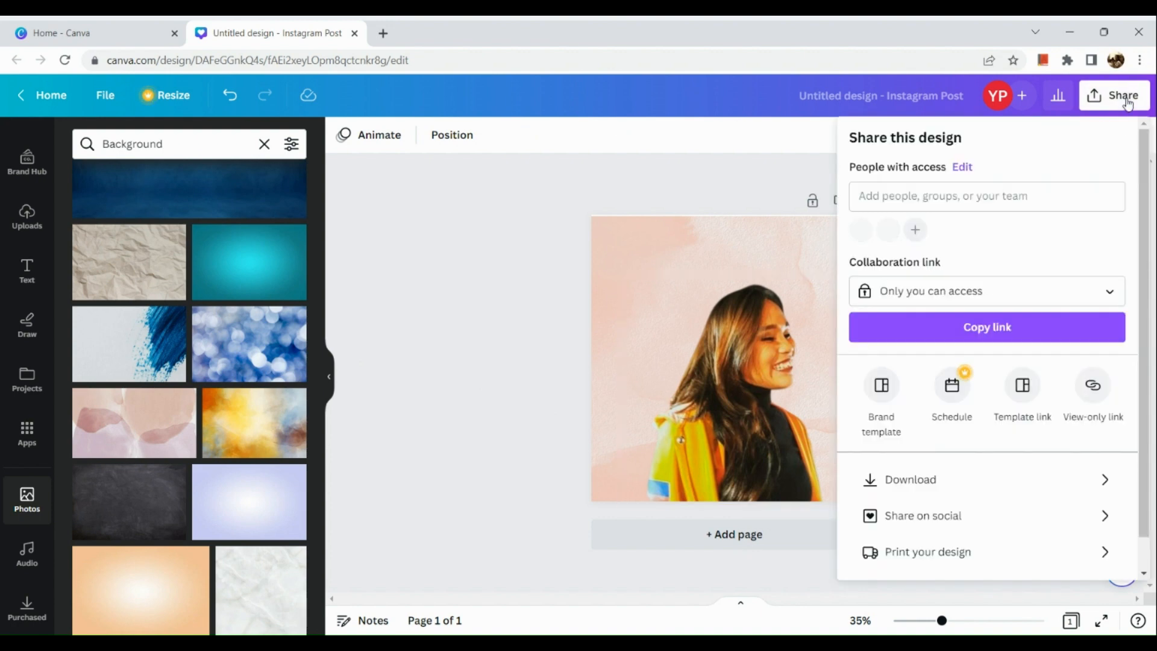
left_click(920, 485)
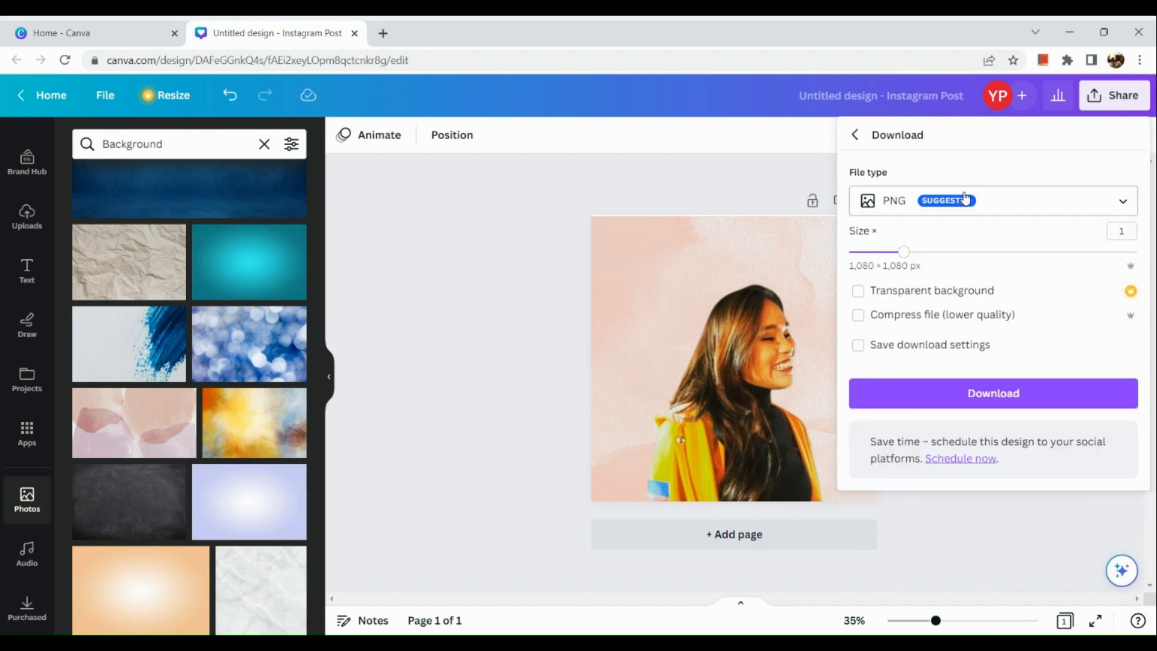
left_click(984, 395)
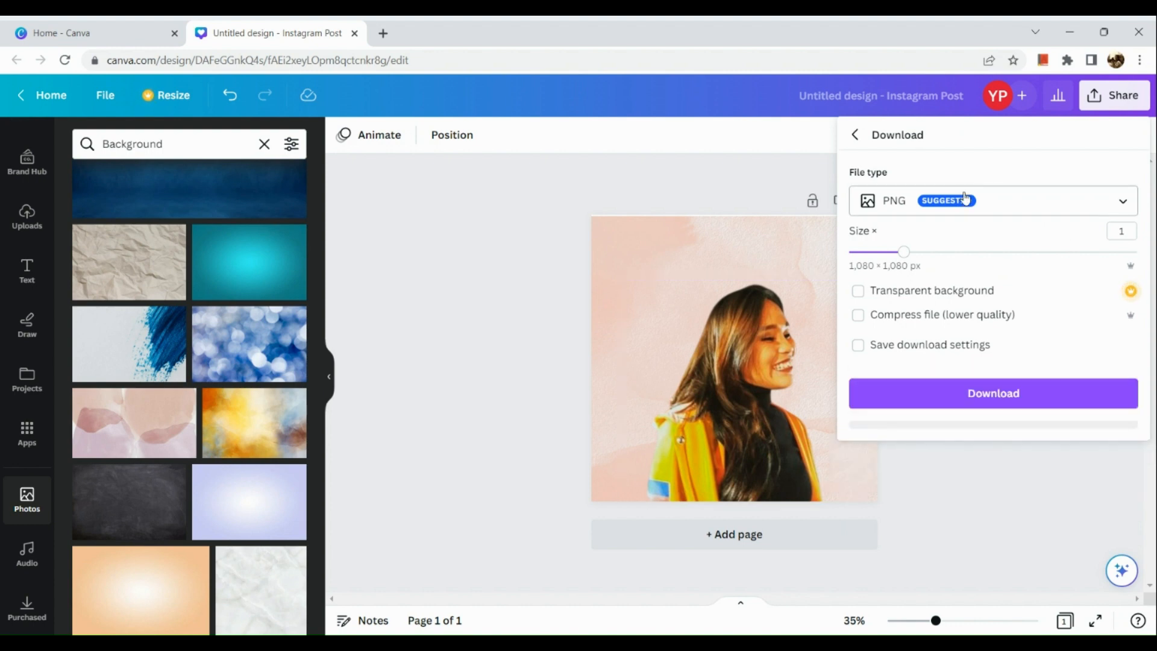
left_click(985, 394)
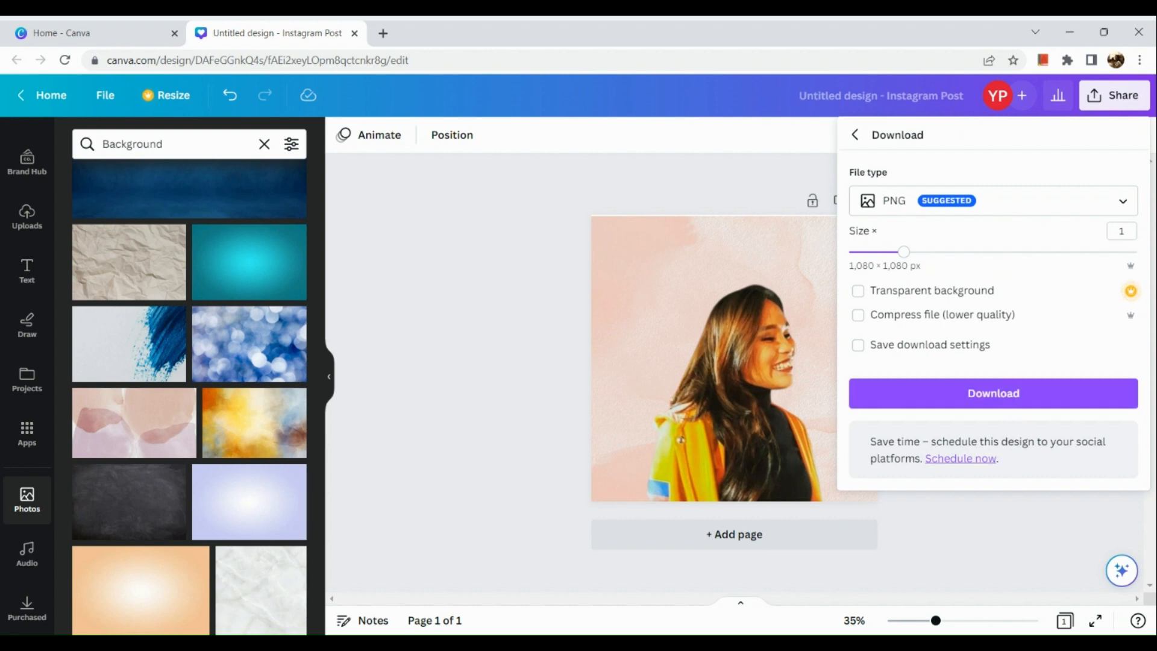